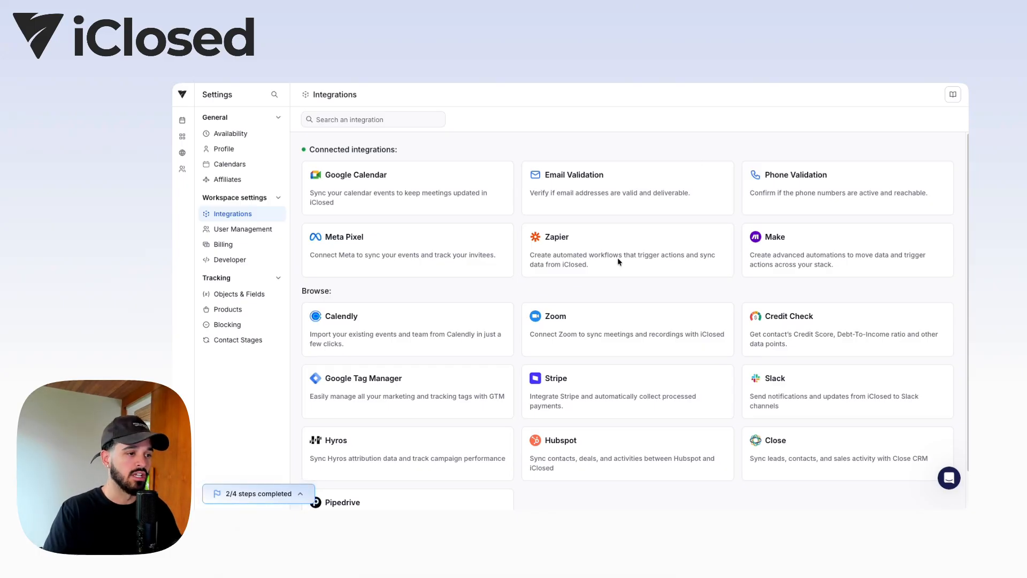
# - Open the HubSpot integration's documentation, examine its video section and Step-by-step Guide, and return to the integrations list
pyautogui.click(591, 449)
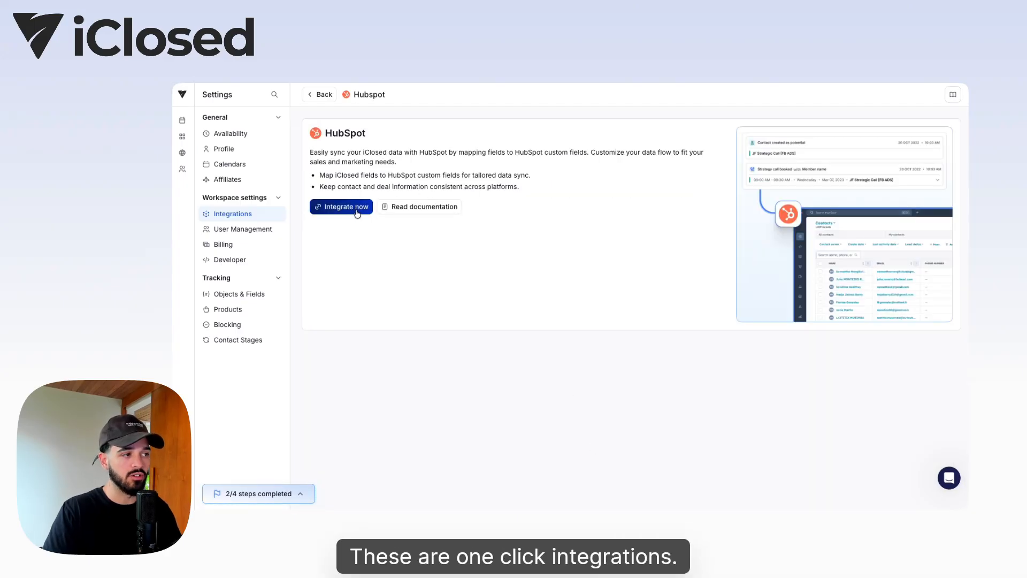
pyautogui.click(415, 208)
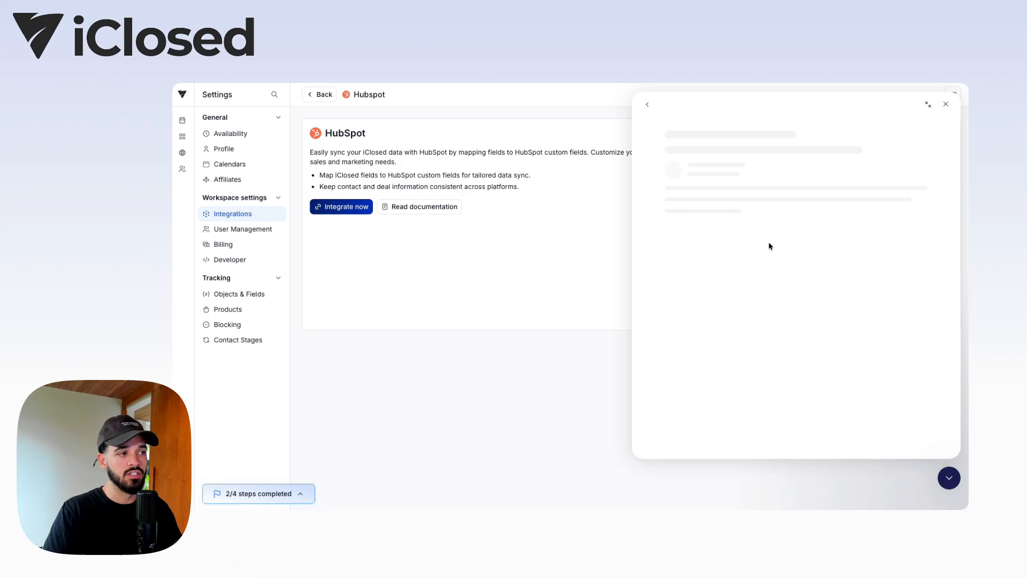
pyautogui.scroll(-5, 768, 268)
pyautogui.scroll(-3, 767, 288)
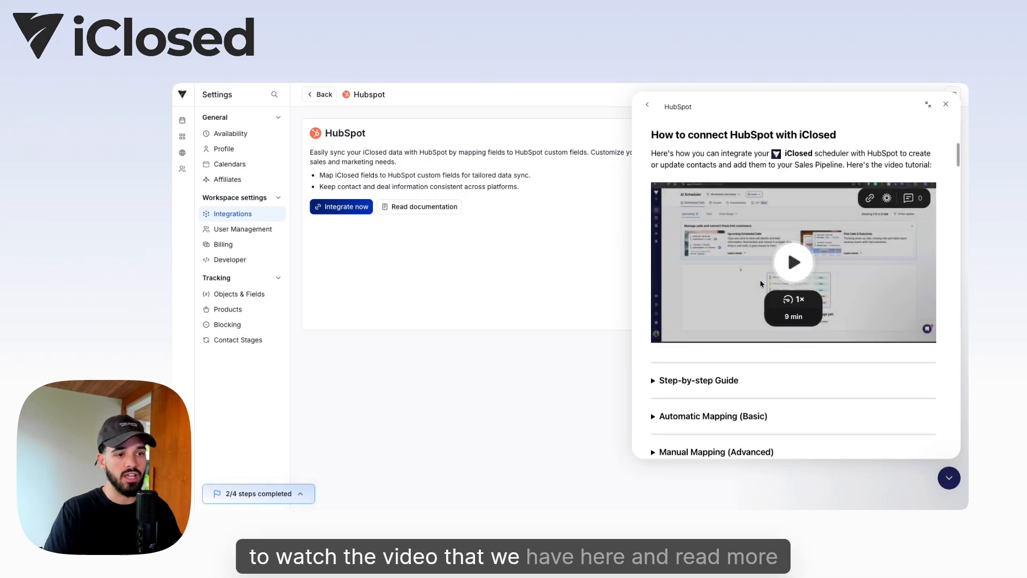
pyautogui.click(704, 287)
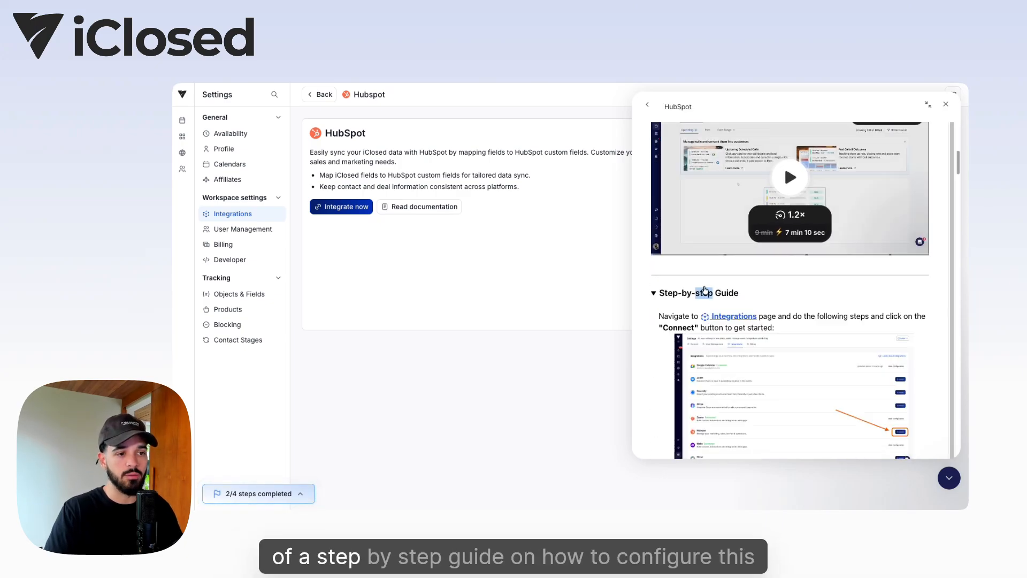
pyautogui.scroll(-5, 738, 300)
pyautogui.scroll(-6, 773, 307)
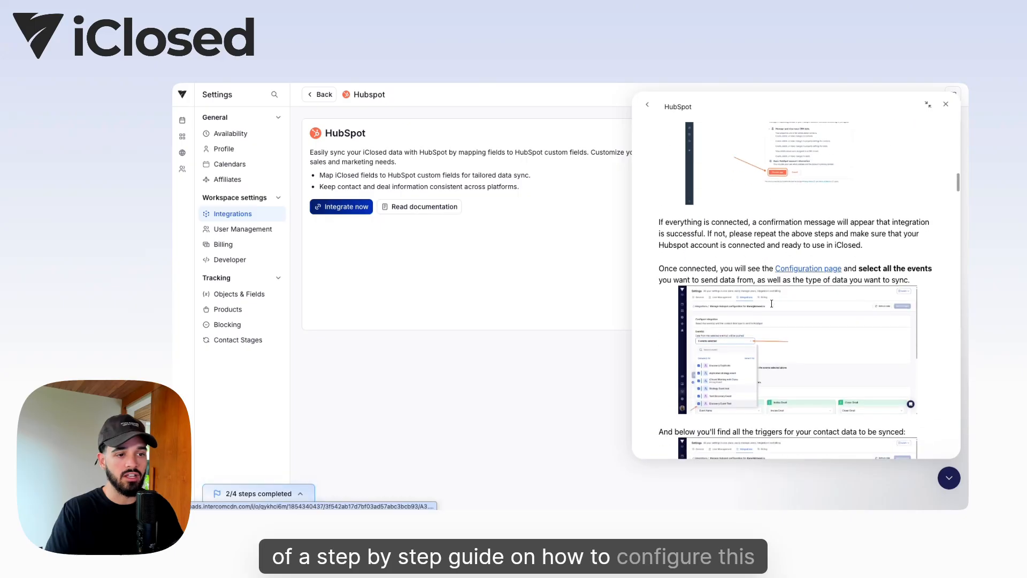
pyautogui.scroll(-2, 773, 298)
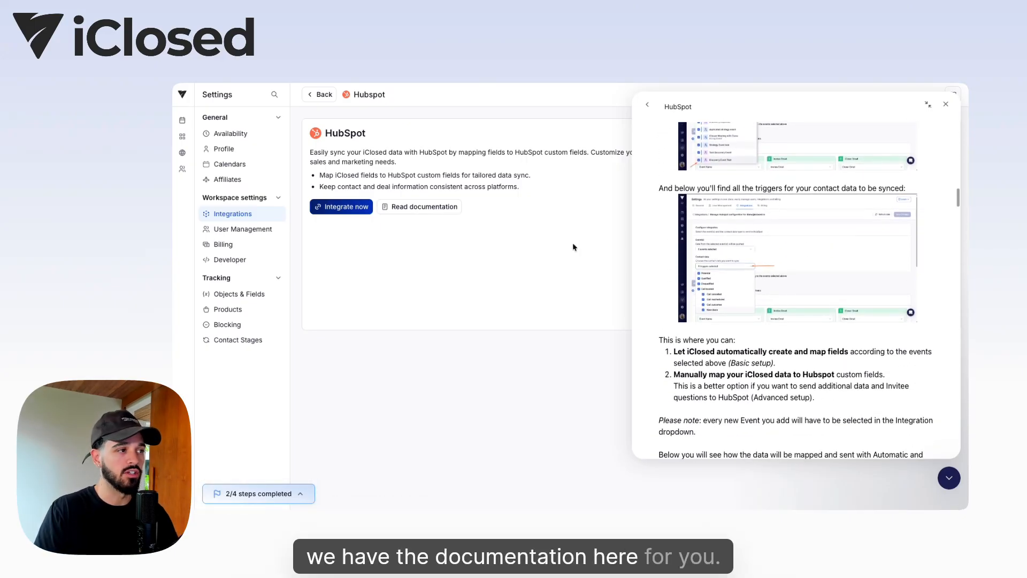
pyautogui.click(945, 104)
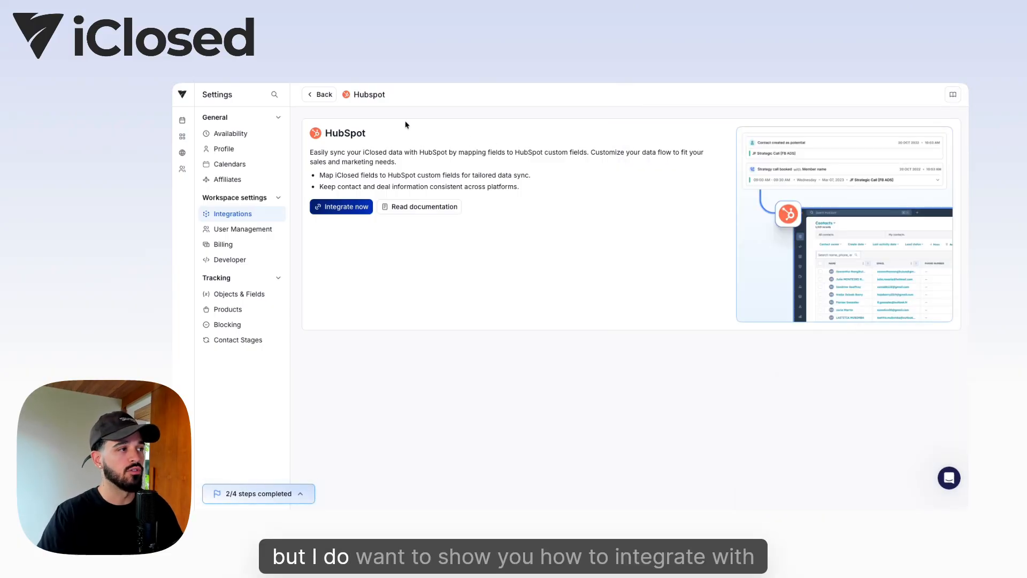
pyautogui.click(318, 95)
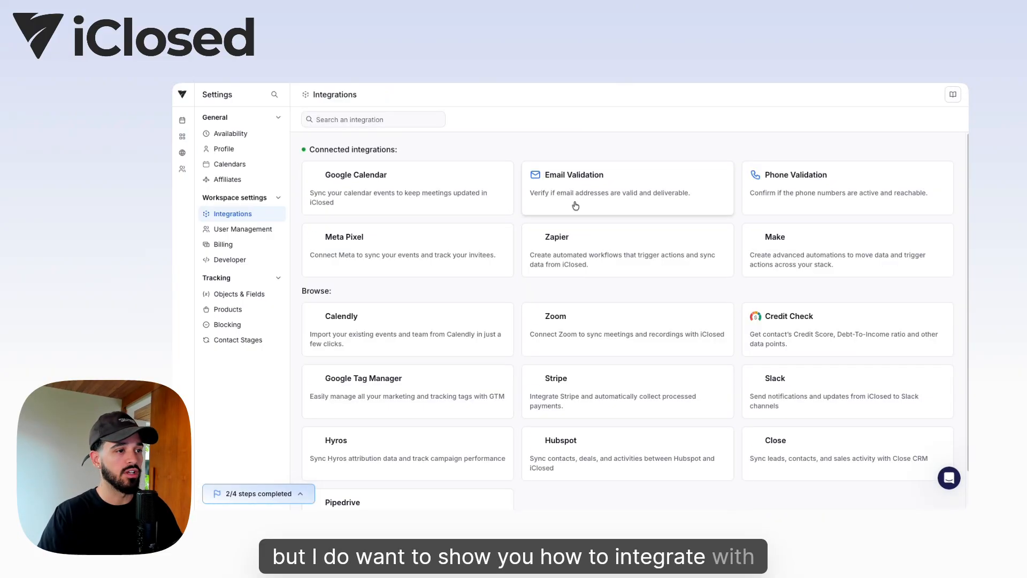
# - Start configuring the Zapier integration and accept the invitation to use iClosed on Zapier
pyautogui.click(600, 239)
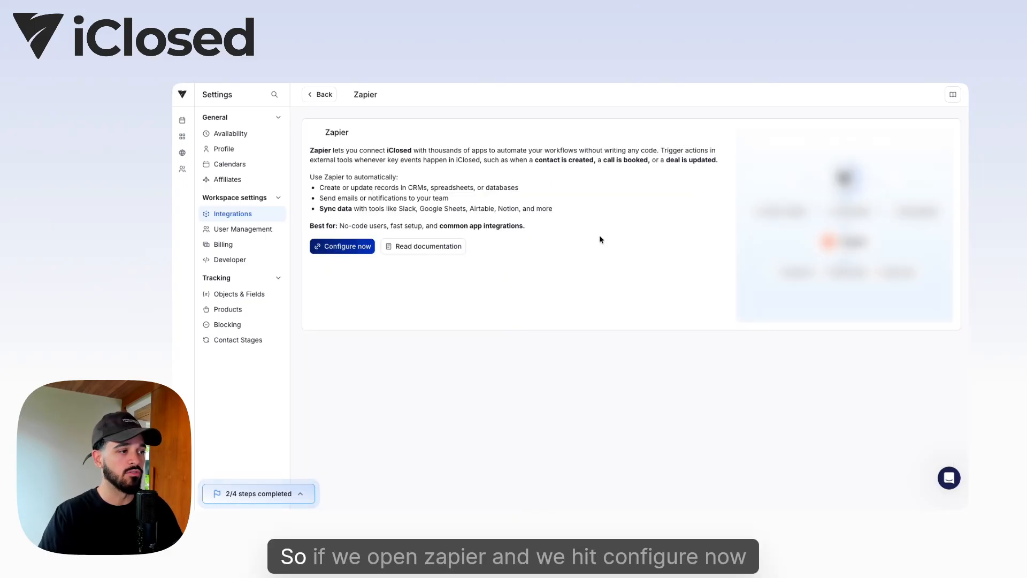
pyautogui.click(353, 248)
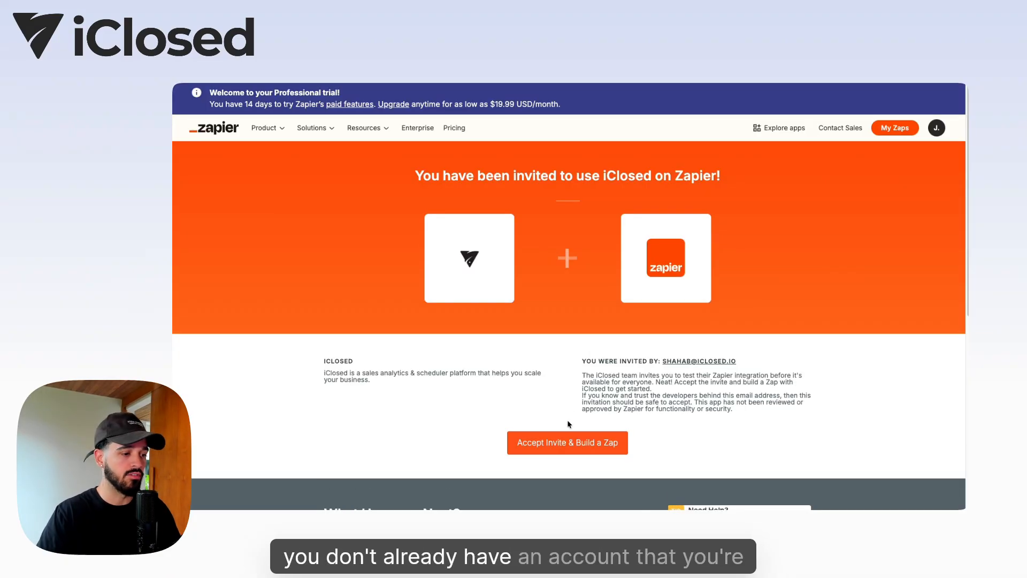
pyautogui.click(559, 450)
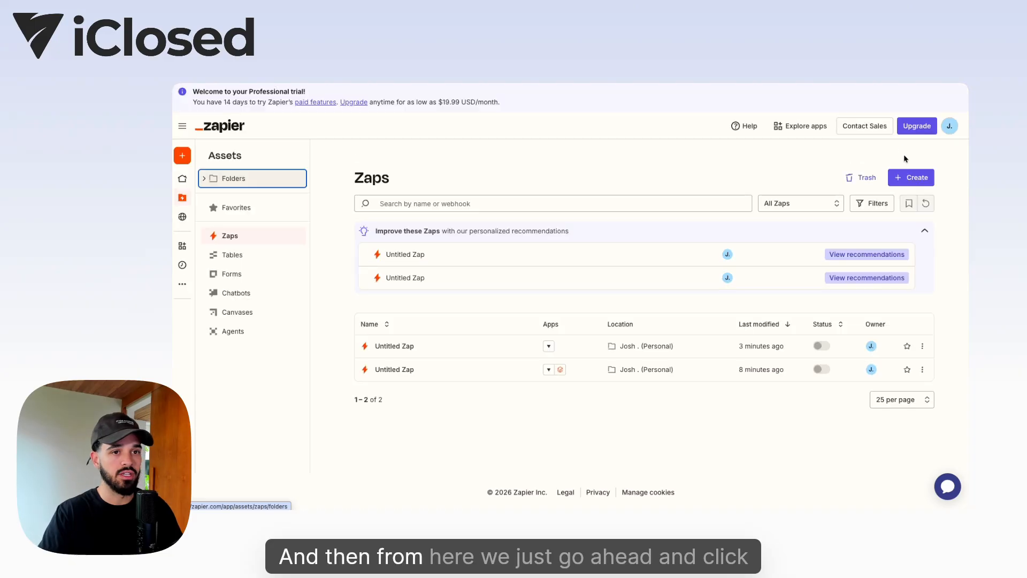
# - Create a new Zap and set iClosed as its trigger app
pyautogui.click(912, 177)
pyautogui.click(884, 205)
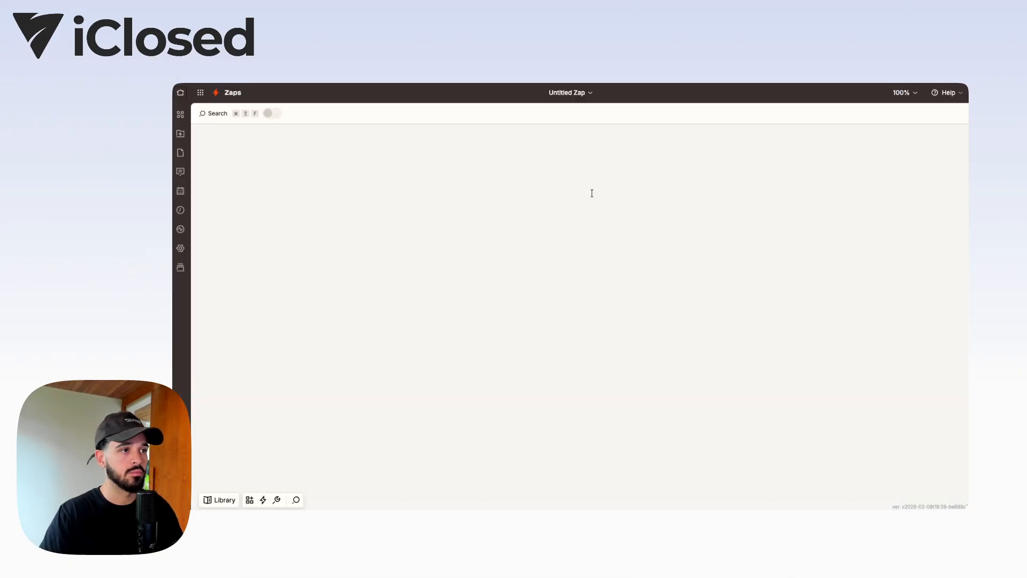
pyautogui.click(572, 313)
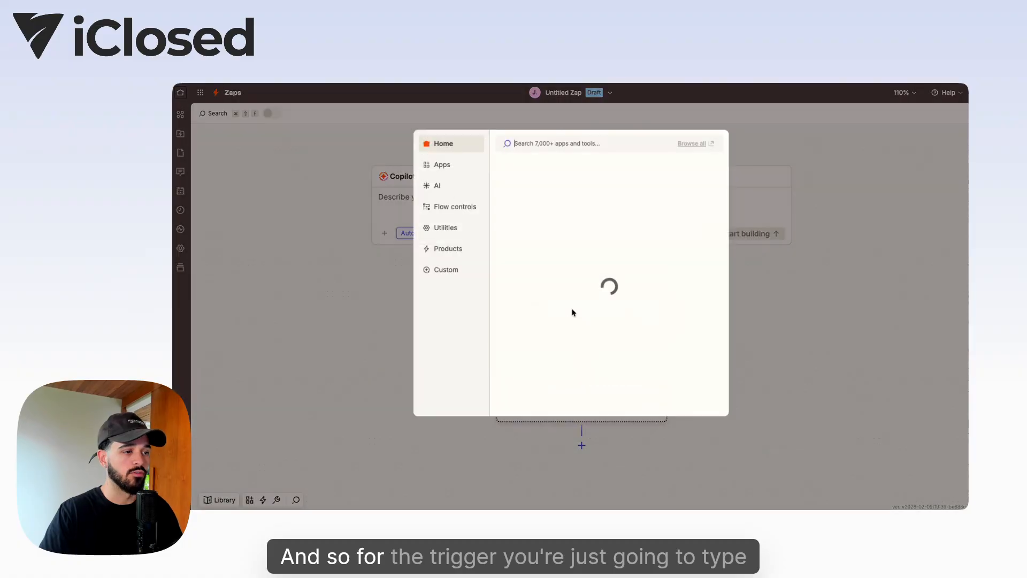
pyautogui.write('i')
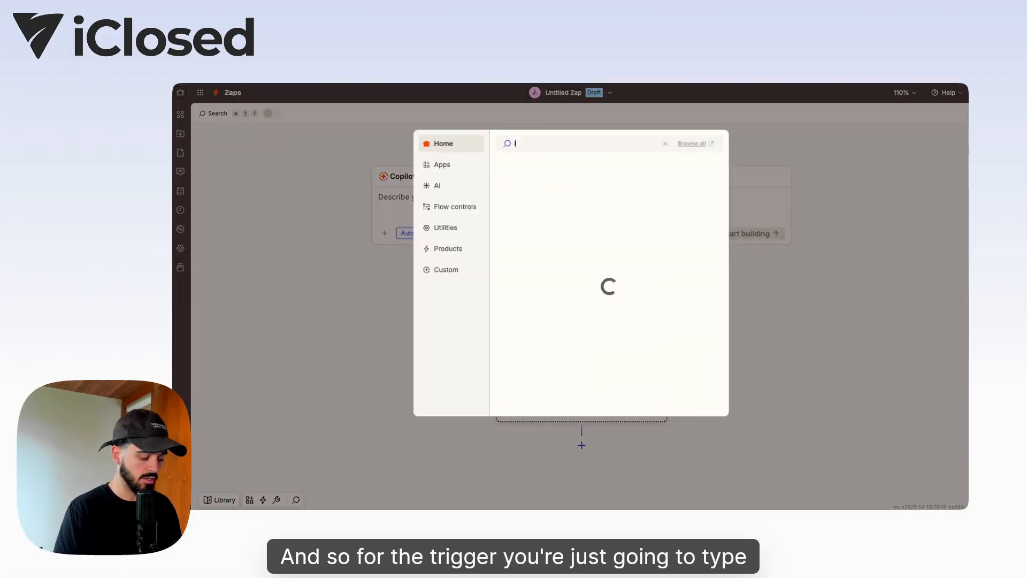
pyautogui.write('closed')
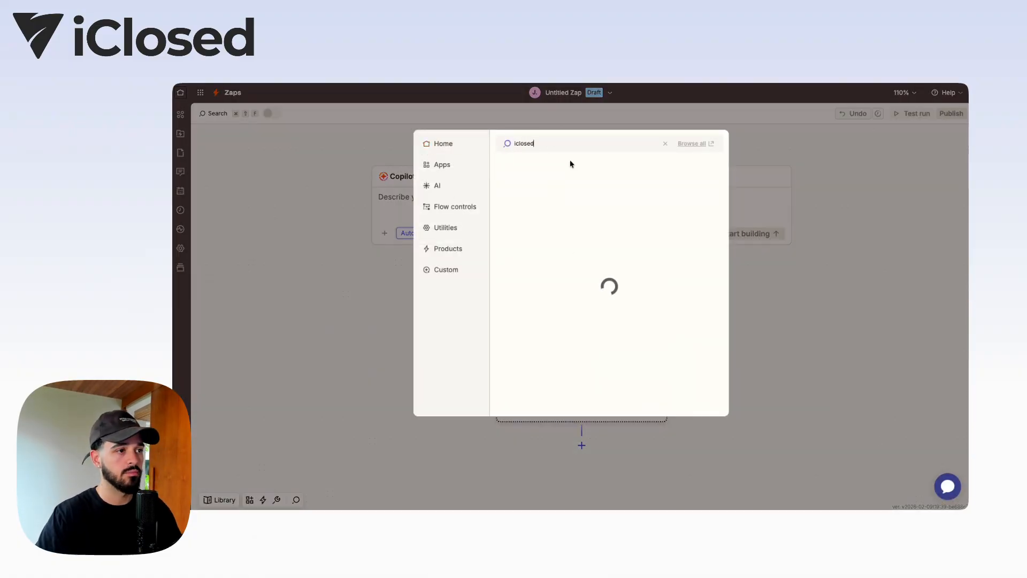
pyautogui.click(571, 165)
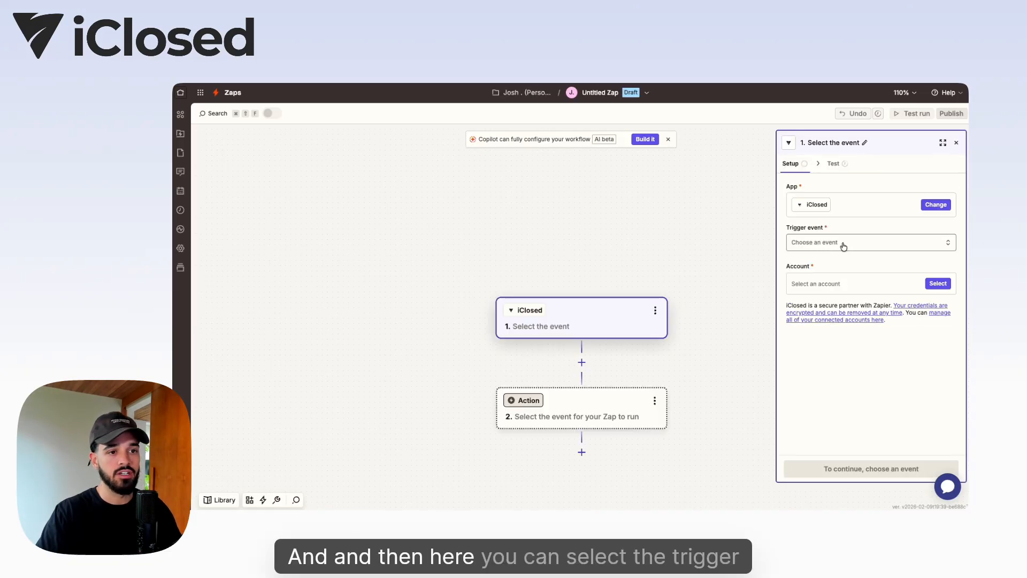
# - Set the trigger event to Call Booked and its event type to Strategy Event
pyautogui.click(838, 243)
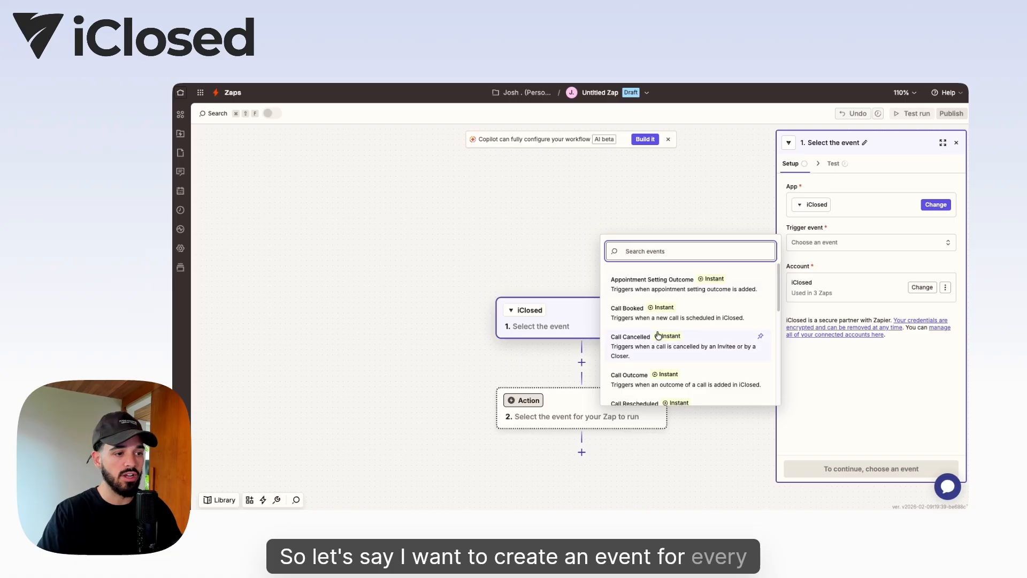
pyautogui.scroll(-1, 640, 311)
pyautogui.click(640, 310)
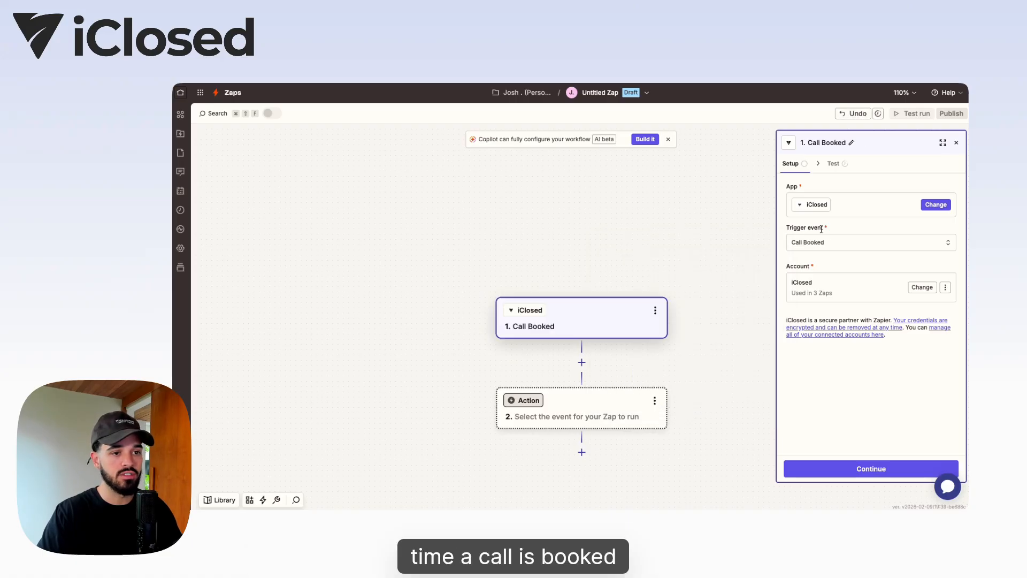
pyautogui.click(870, 470)
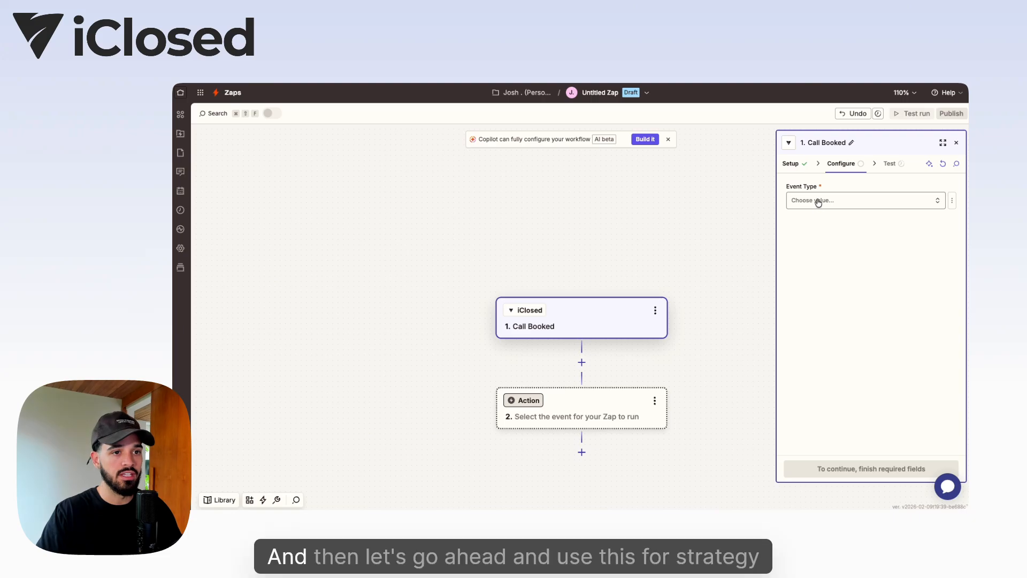
pyautogui.click(808, 209)
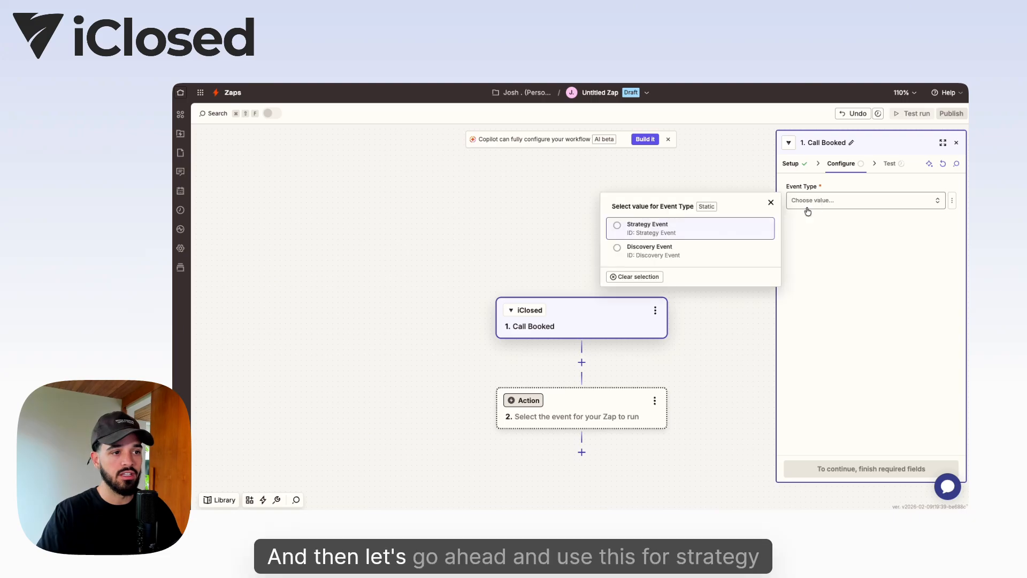
pyautogui.click(680, 231)
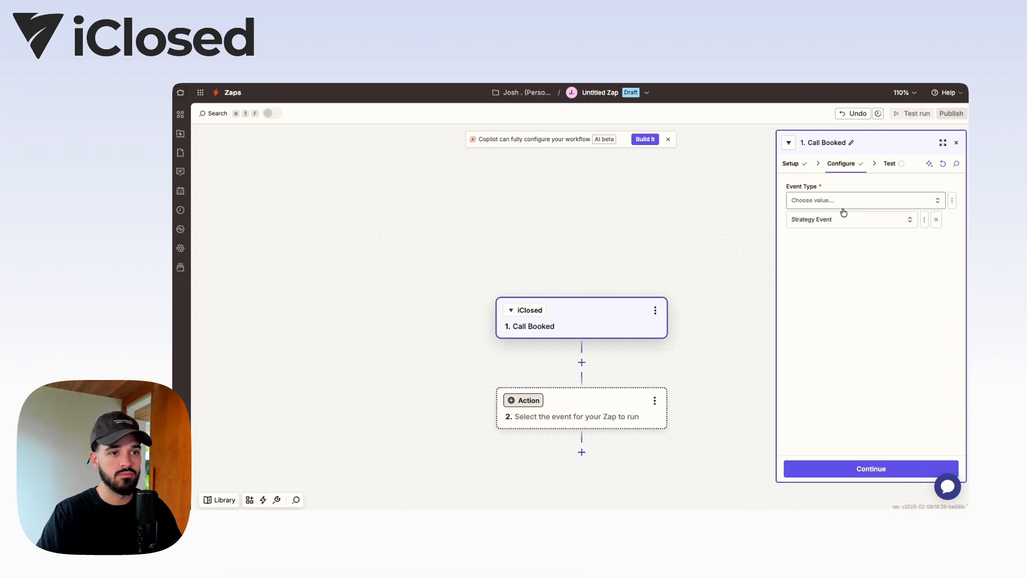
# - Switch the event type to Discovery Event and back to Strategy Event
pyautogui.click(841, 221)
pyautogui.click(634, 271)
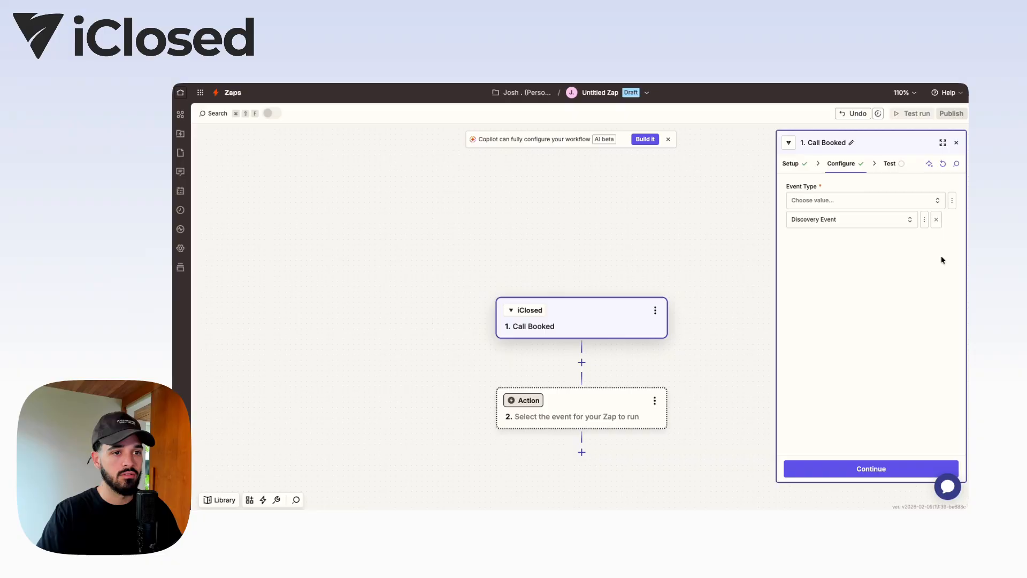
pyautogui.click(859, 221)
pyautogui.click(715, 247)
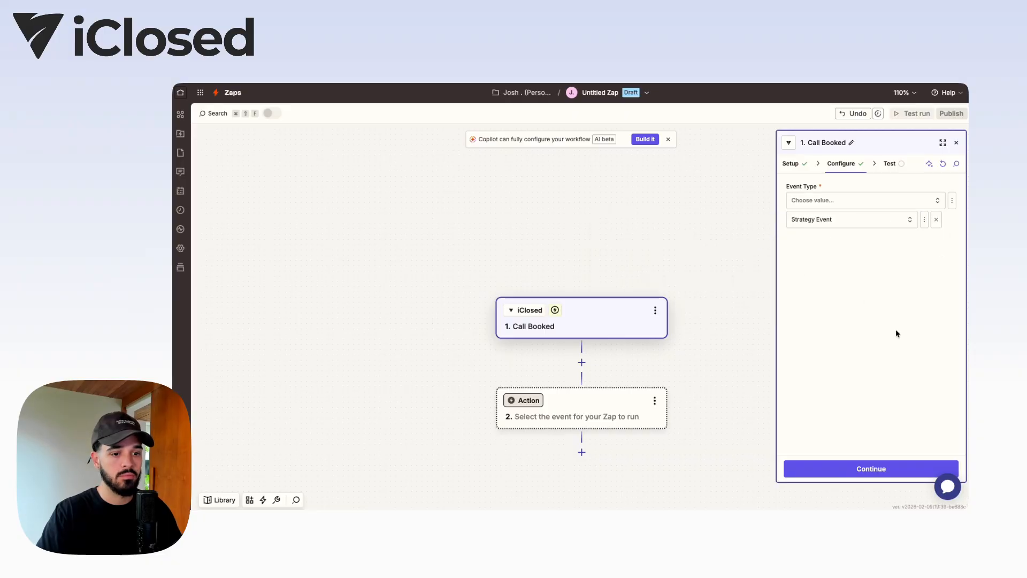
# - Complete the trigger configuration and test the Call Booked trigger to pull sample data
pyautogui.click(861, 468)
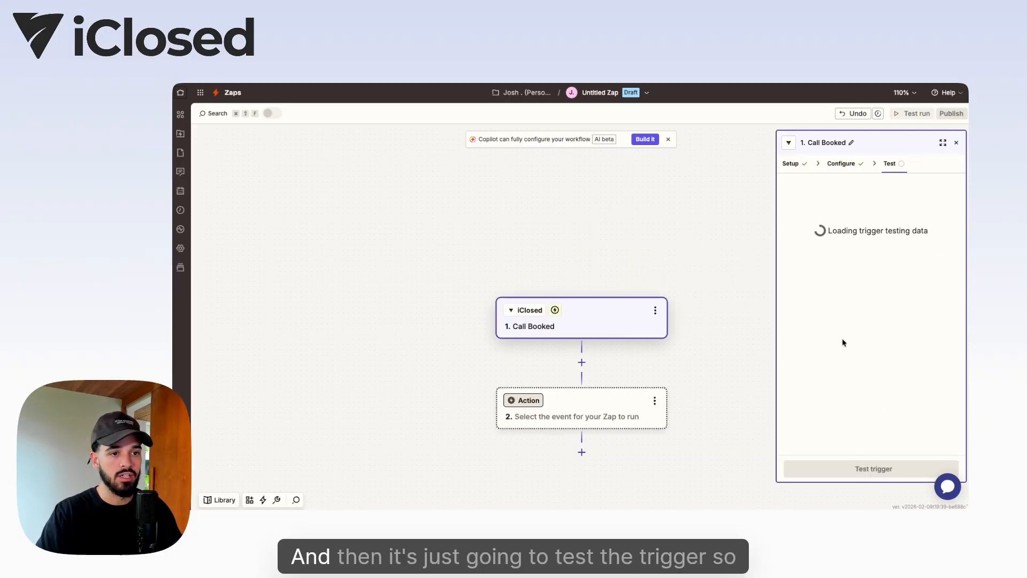
pyautogui.click(855, 470)
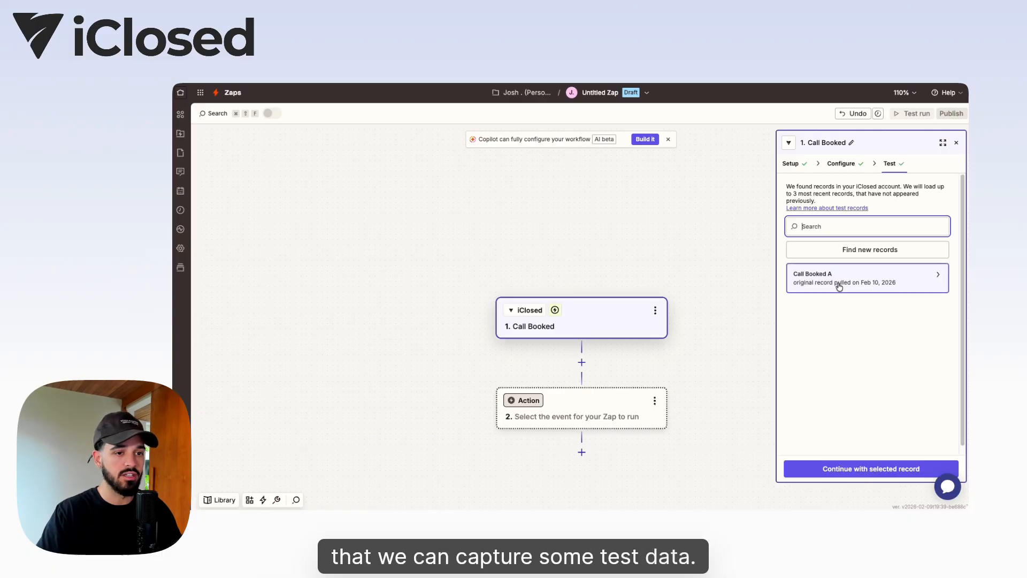
# - Examine the event, closer and invitee fields of the Call Booked A test record
pyautogui.click(837, 282)
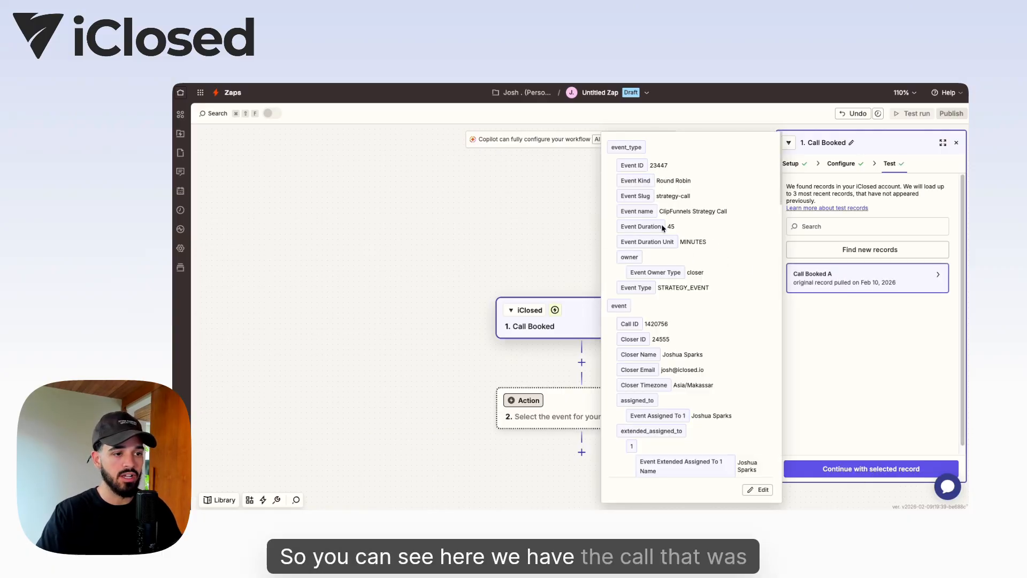
pyautogui.scroll(-5, 668, 356)
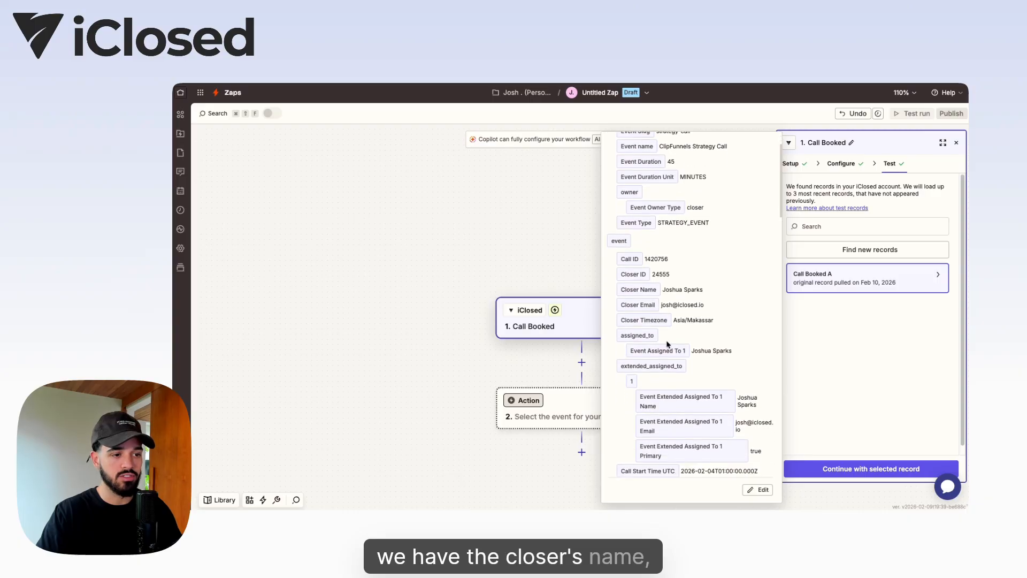
pyautogui.scroll(-10, 679, 364)
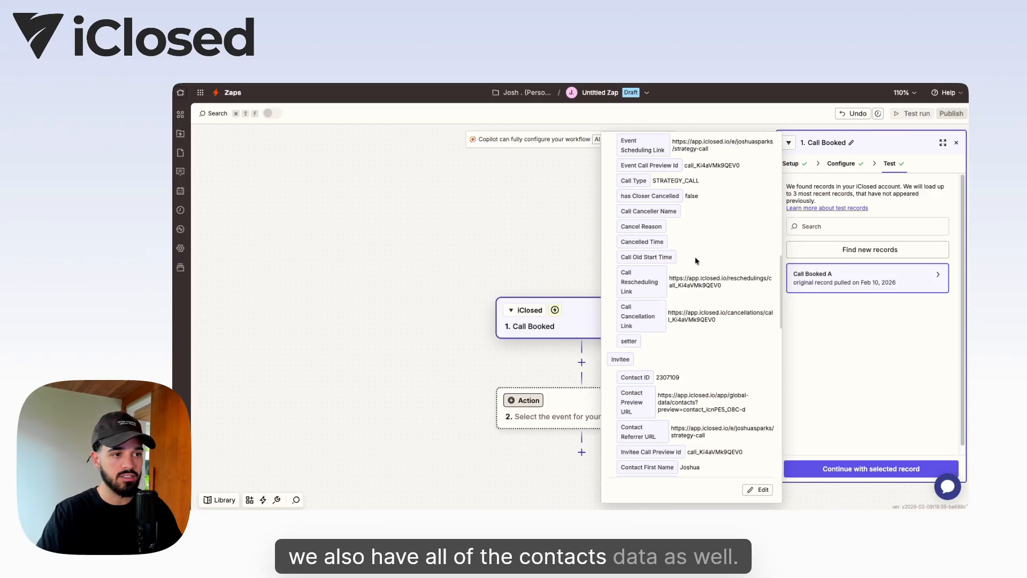
pyautogui.scroll(7, 689, 259)
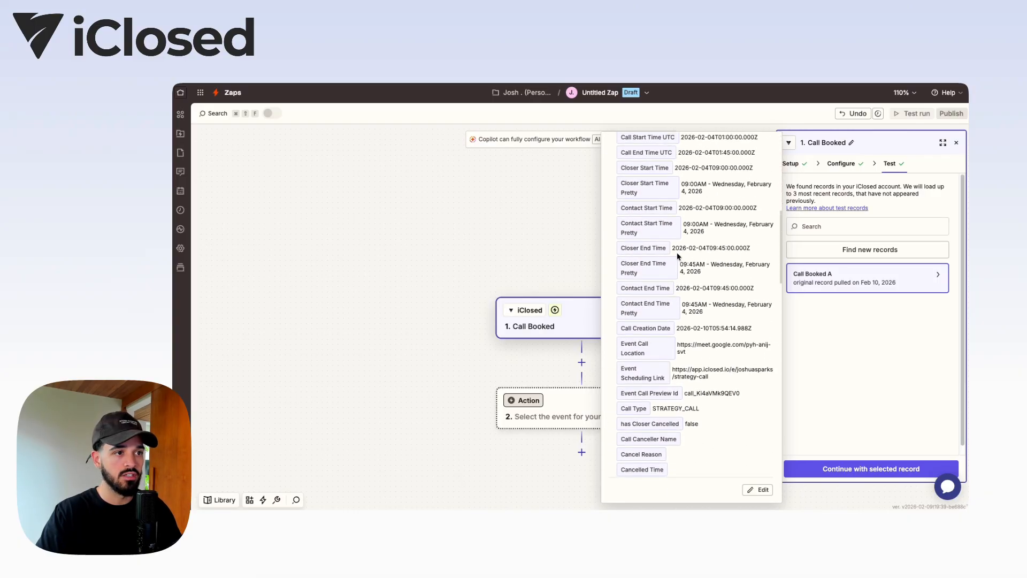
pyautogui.scroll(5, 677, 255)
pyautogui.scroll(-10, 676, 268)
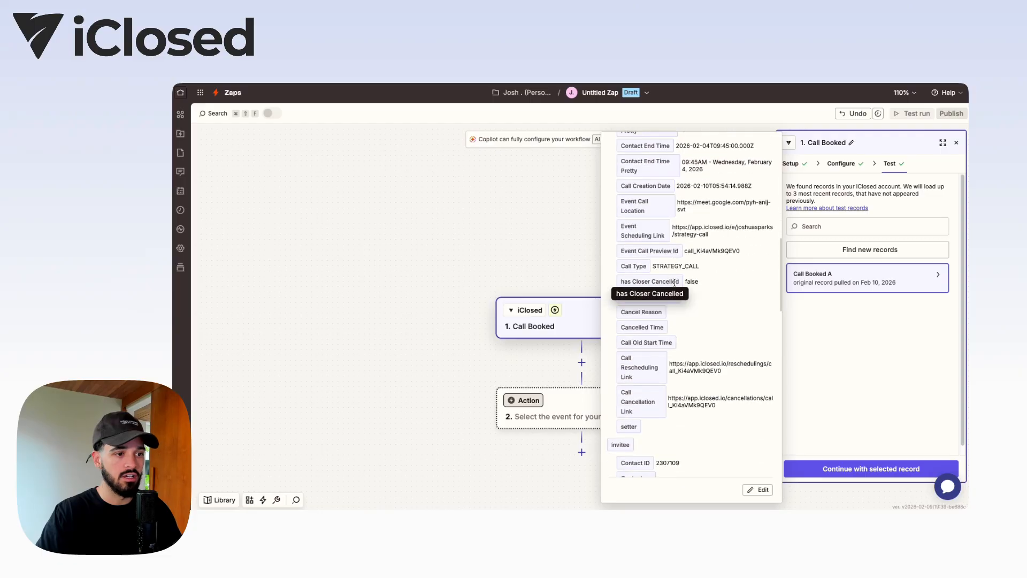
pyautogui.scroll(-9, 675, 282)
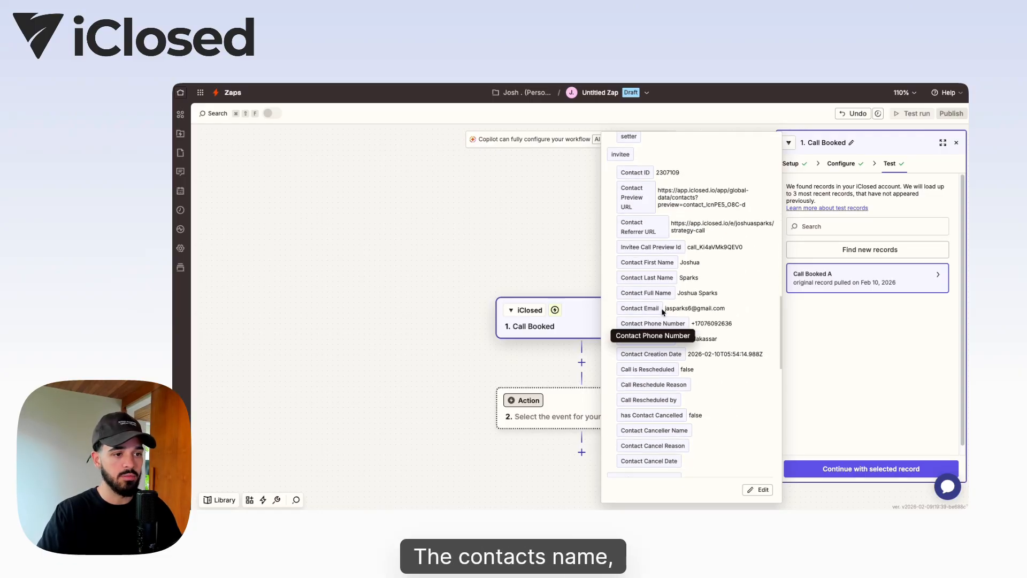
pyautogui.click(840, 411)
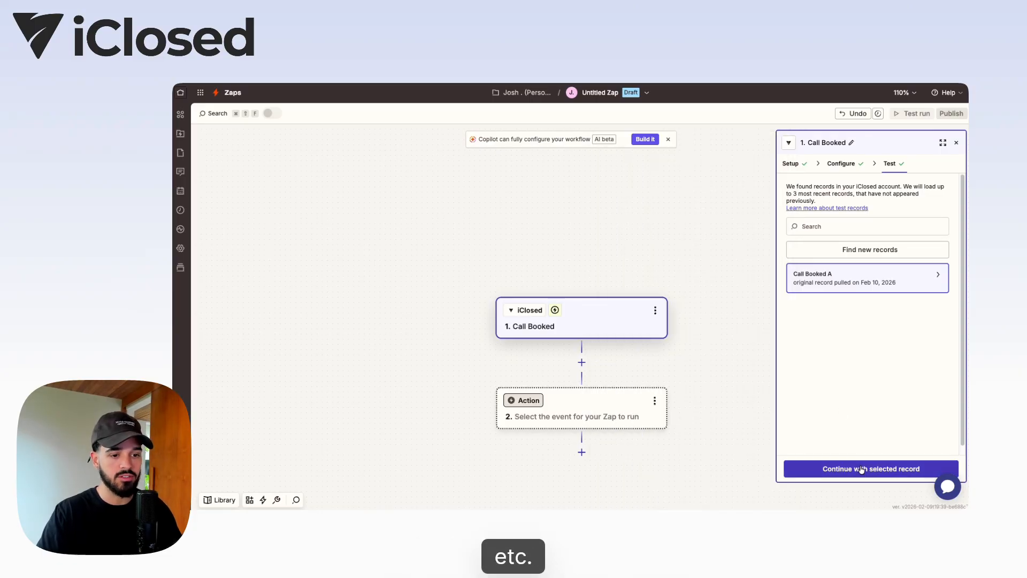
# - Continue with the Call Booked A record, set LeadConnector as the action app and check its connected account
pyautogui.click(862, 469)
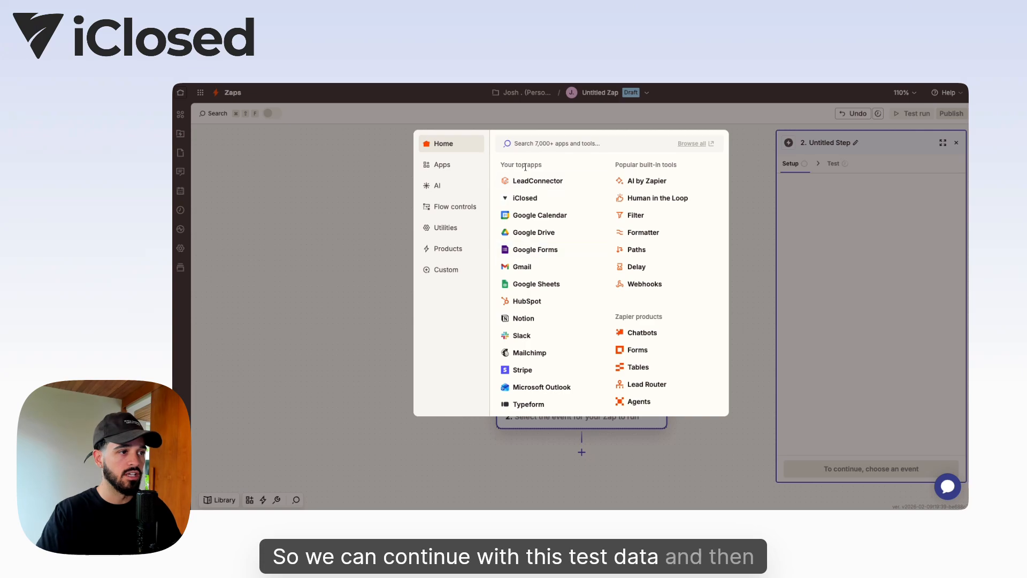
pyautogui.click(528, 183)
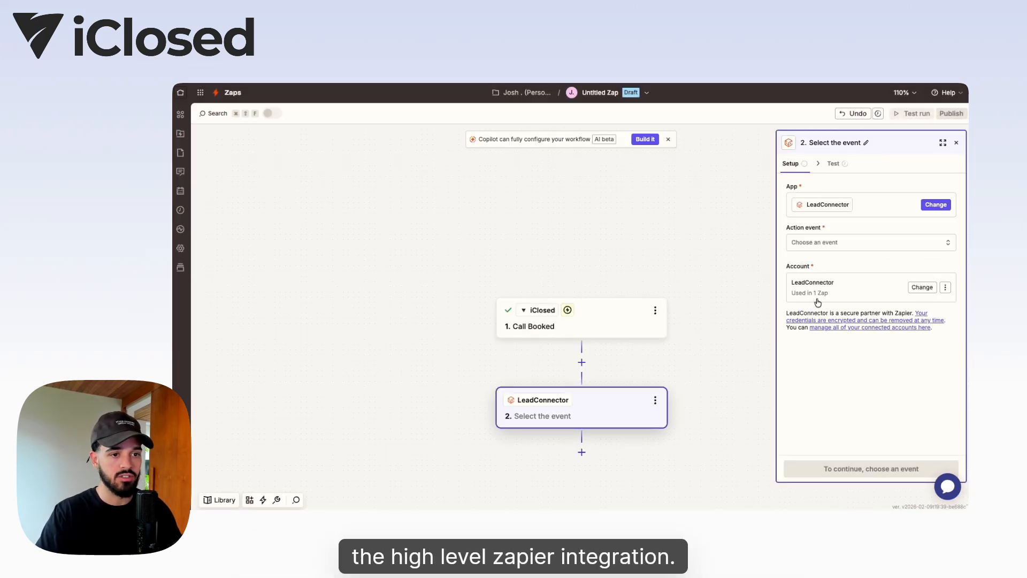
pyautogui.click(846, 292)
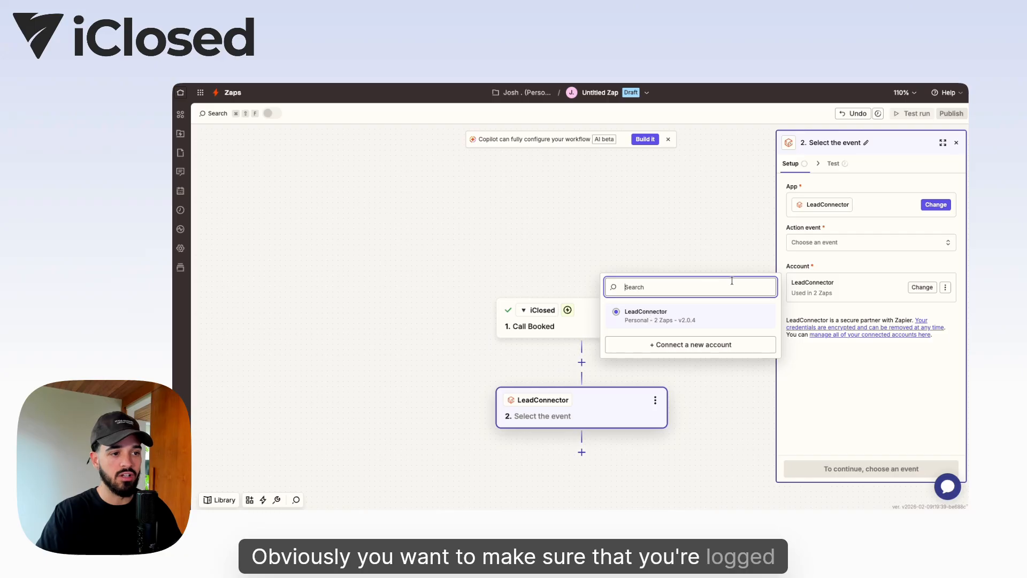
pyautogui.click(731, 251)
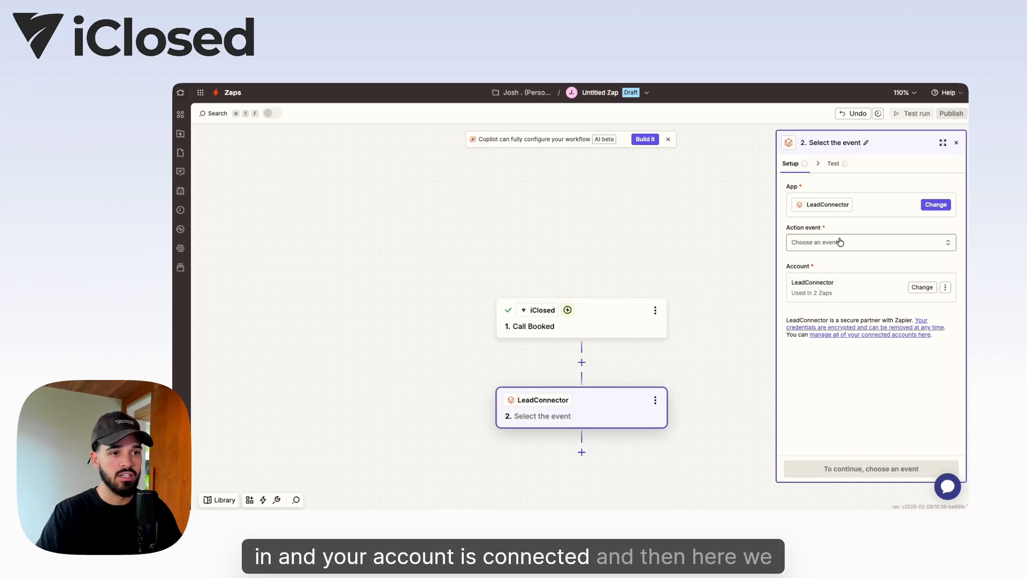
# - Set the LeadConnector action event to Add Lead to Workflow and proceed to its configuration
pyautogui.click(839, 242)
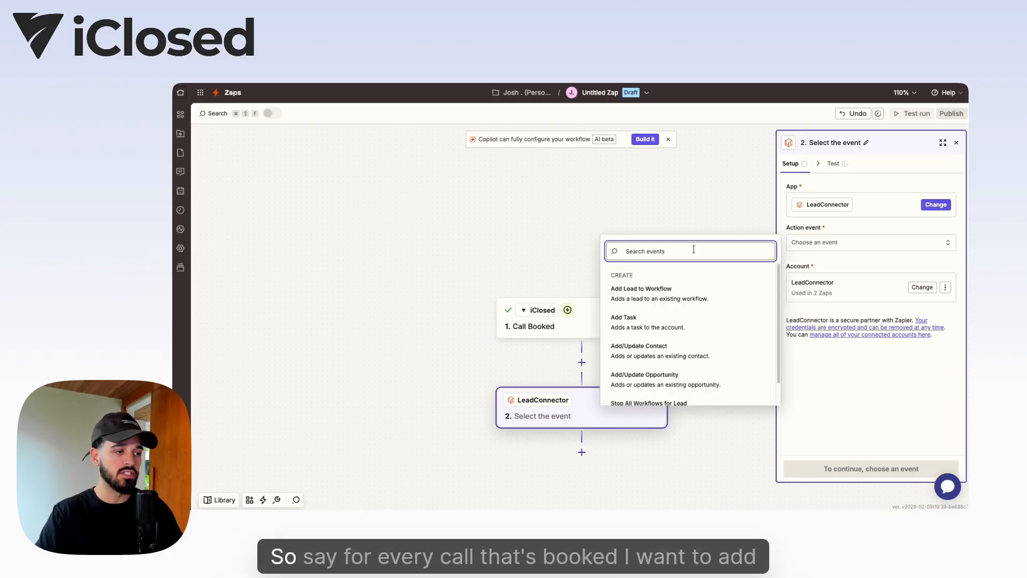
pyautogui.click(656, 292)
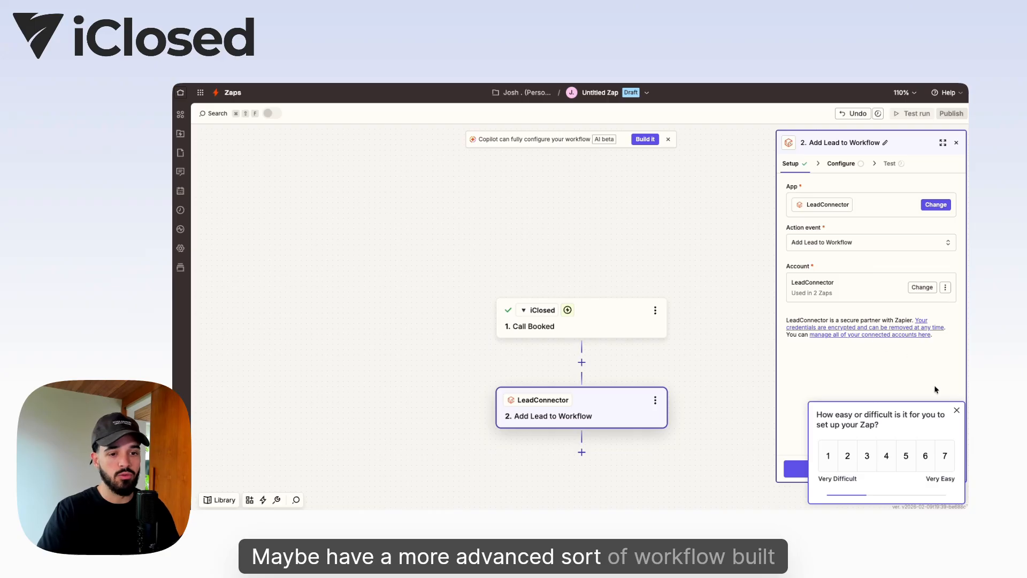
pyautogui.click(957, 410)
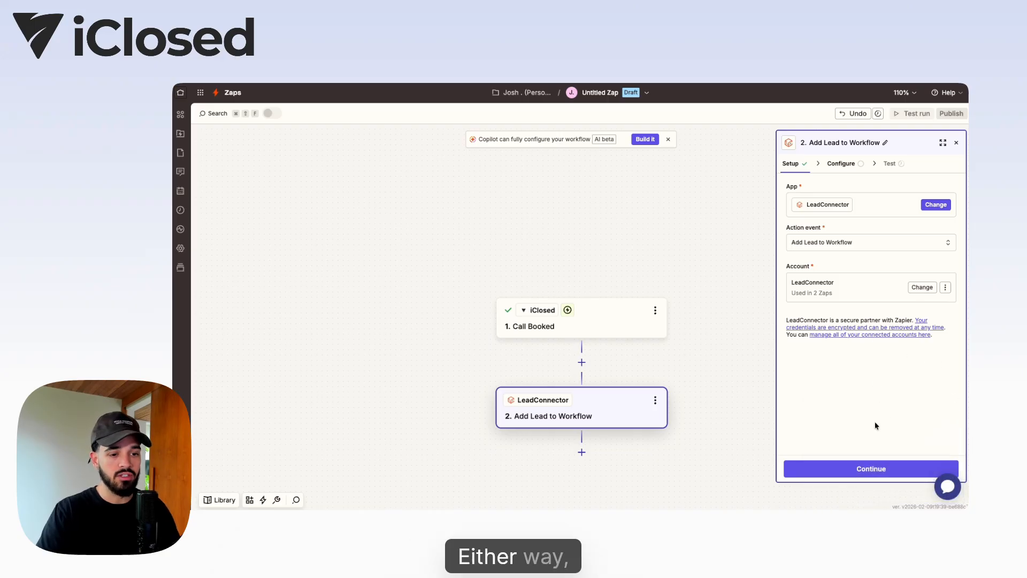
pyautogui.click(855, 470)
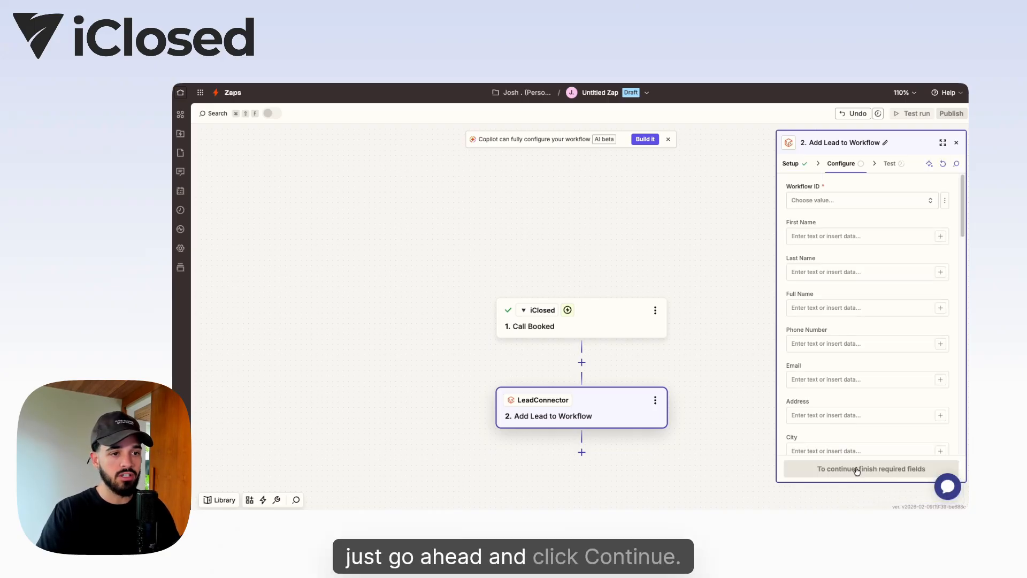
# - View the Workflow ID choices without selecting one and map First Name to Contact First Name from the Call Booked step
pyautogui.click(813, 202)
pyautogui.click(743, 178)
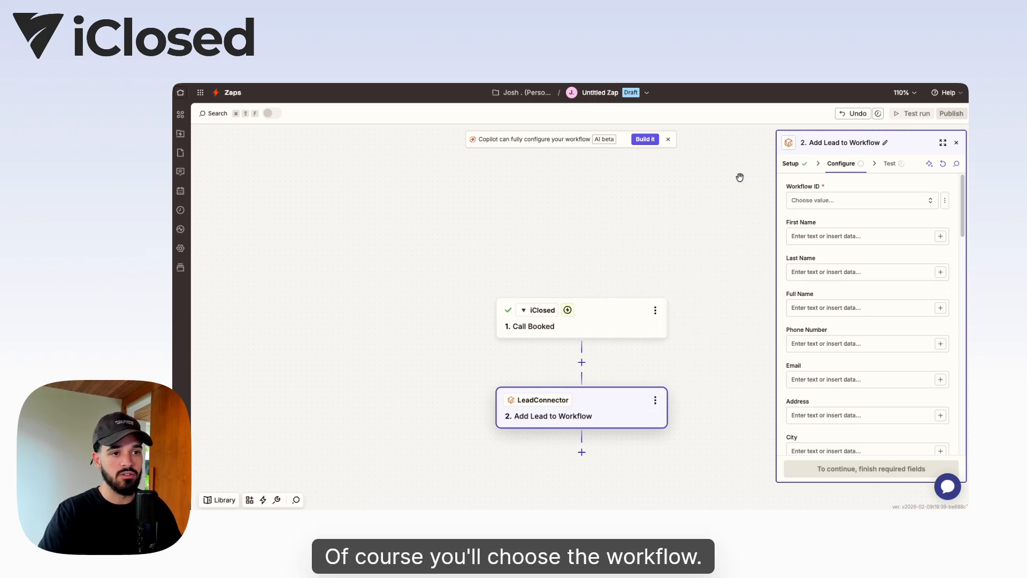
pyautogui.click(814, 237)
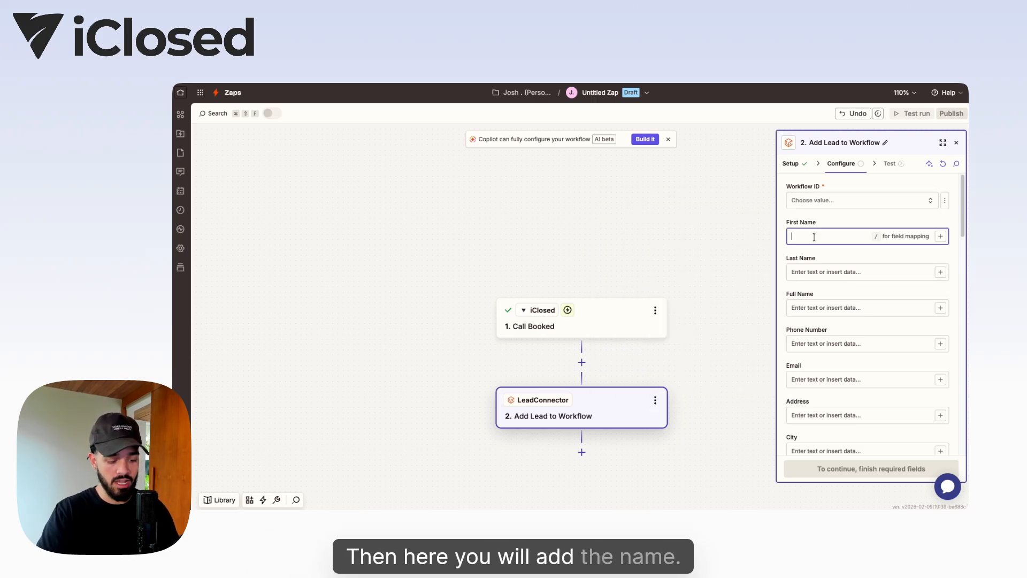
pyautogui.write('/')
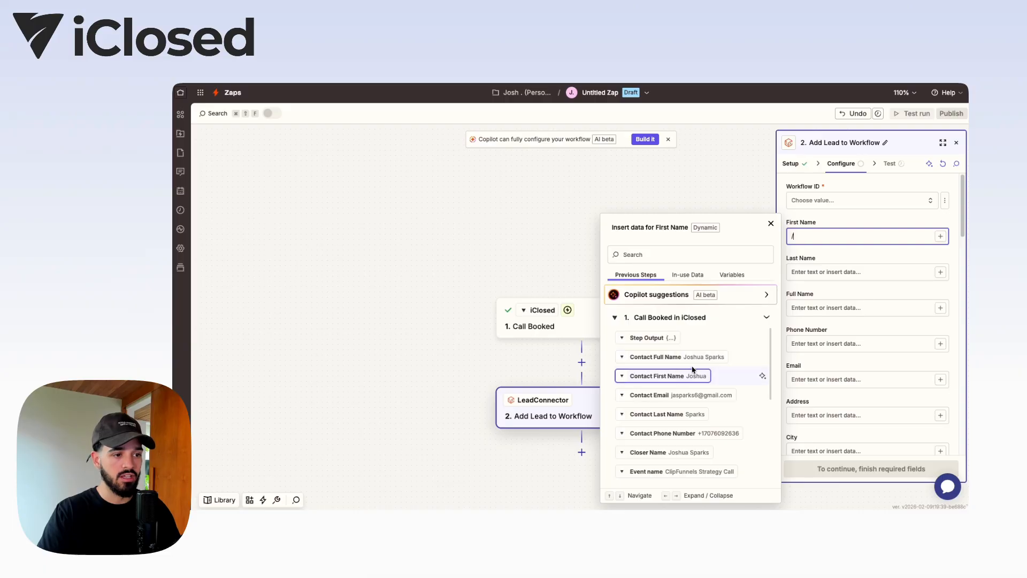
pyautogui.click(663, 376)
# - Map the Last Name field to Contact Last Name, removing the mistakenly inserted Contact First Name
pyautogui.press('Tab')
pyautogui.write('/')
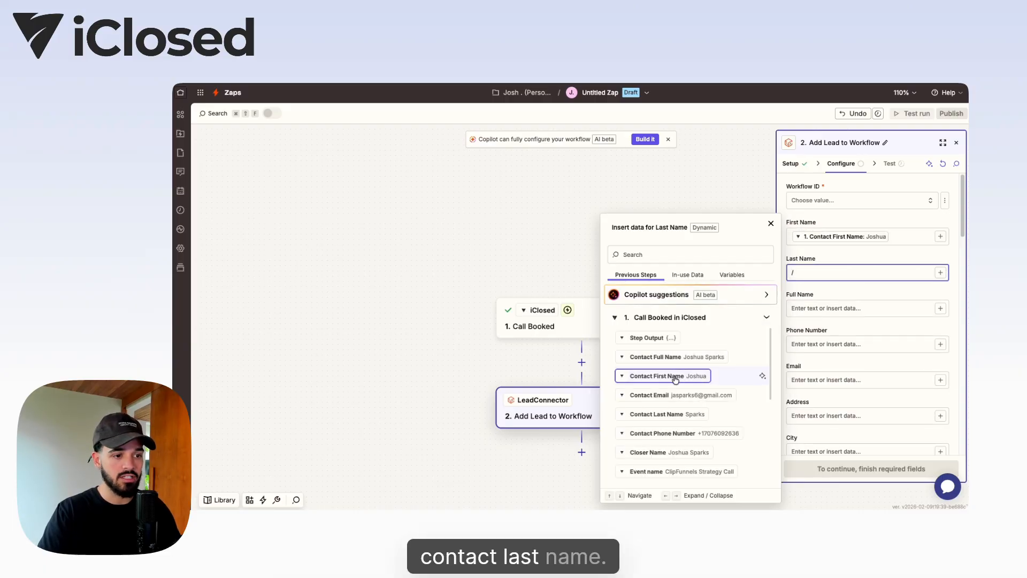
pyautogui.click(675, 376)
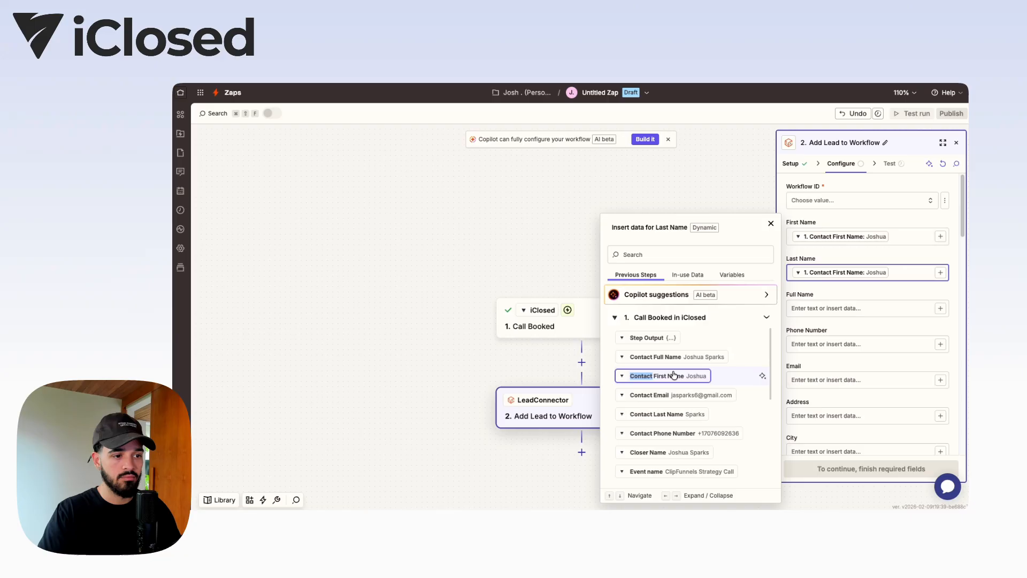
pyautogui.click(676, 415)
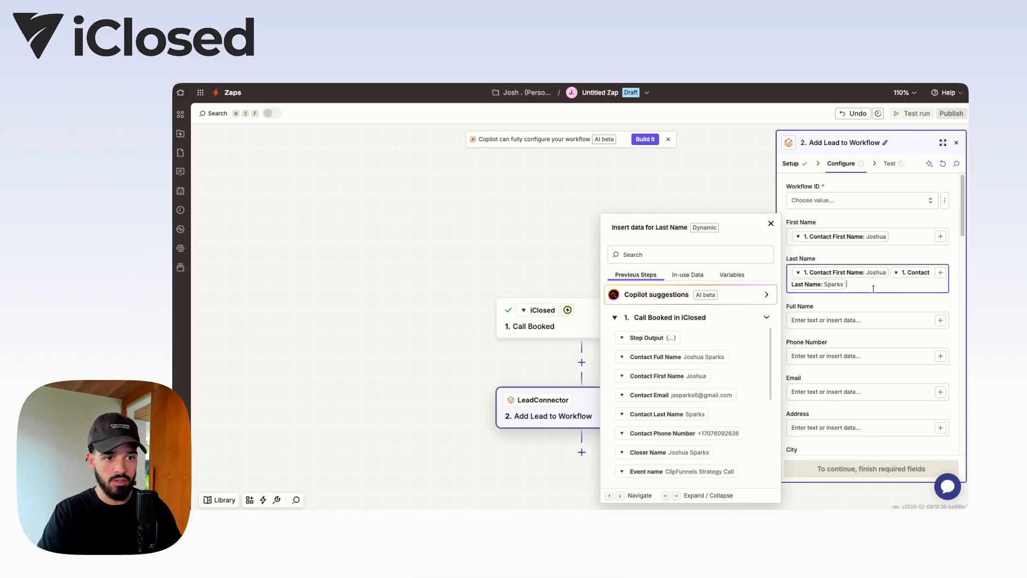
pyautogui.press('BackSpace')
pyautogui.press('BackSpace')
pyautogui.click(676, 417)
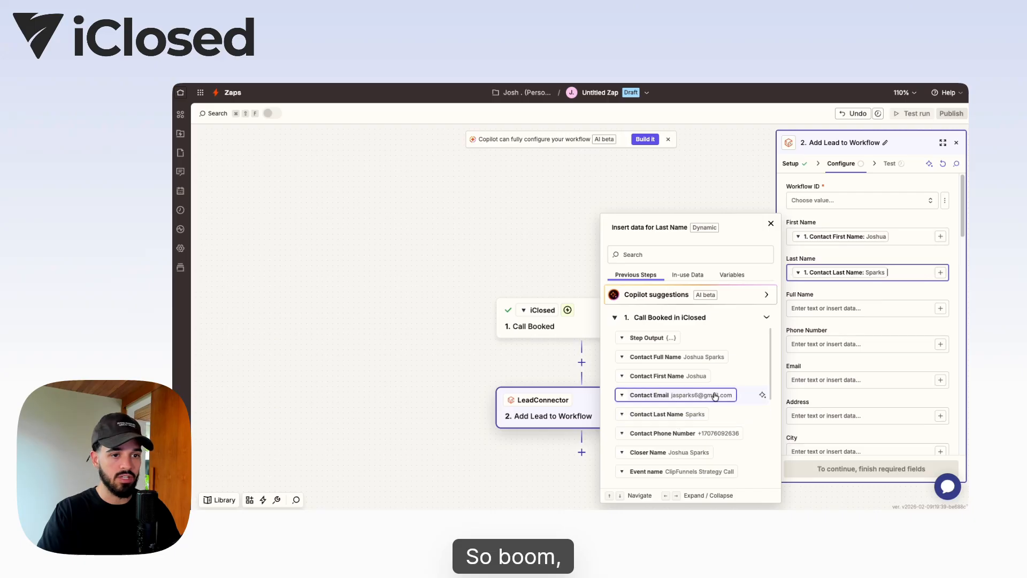
# - Map Phone Number to Contact Phone Number and Email to Contact Email from the Call Booked step
pyautogui.click(813, 309)
pyautogui.click(802, 345)
pyautogui.write('/')
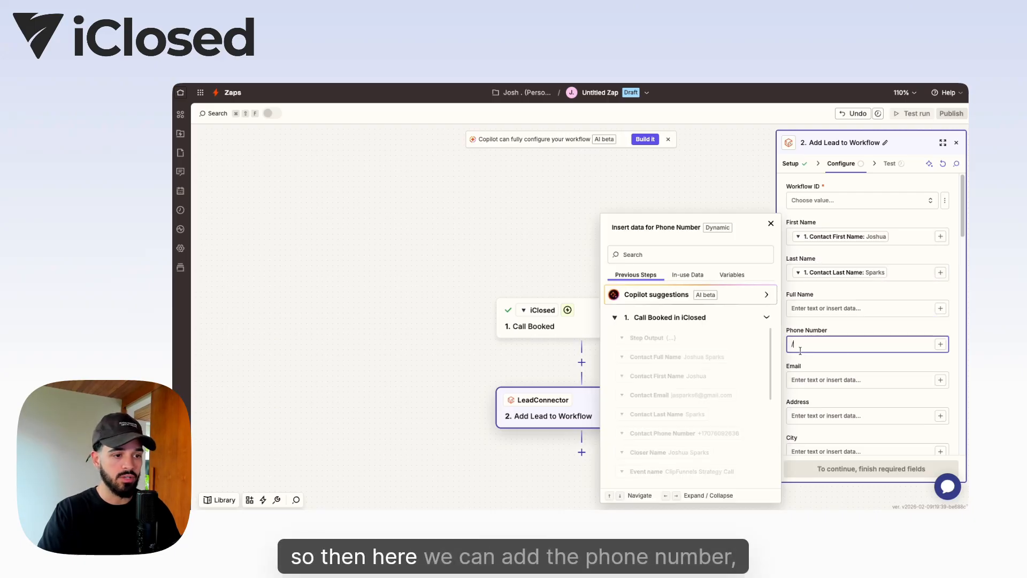
pyautogui.click(695, 434)
pyautogui.click(810, 380)
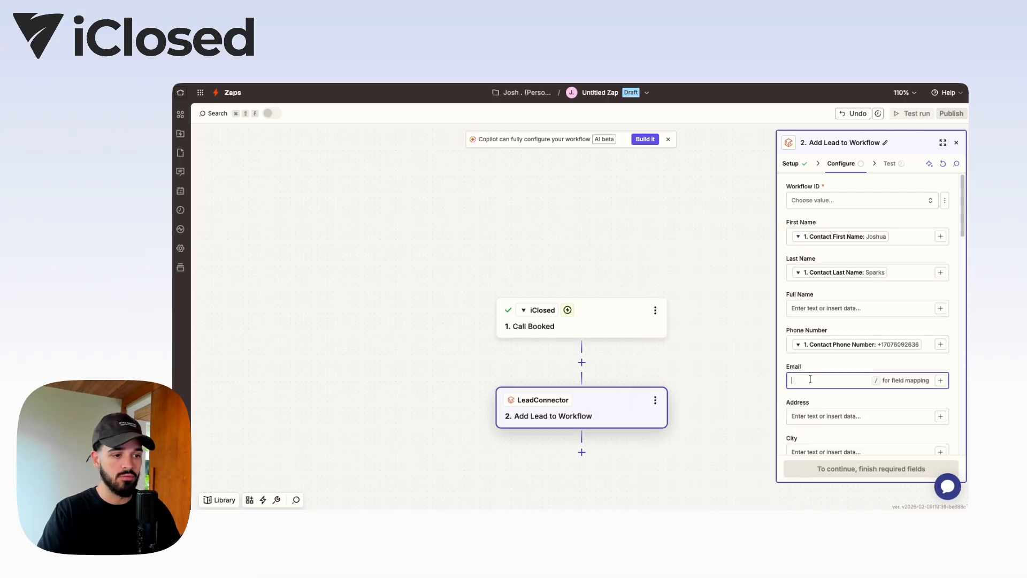
pyautogui.write('/')
pyautogui.click(679, 395)
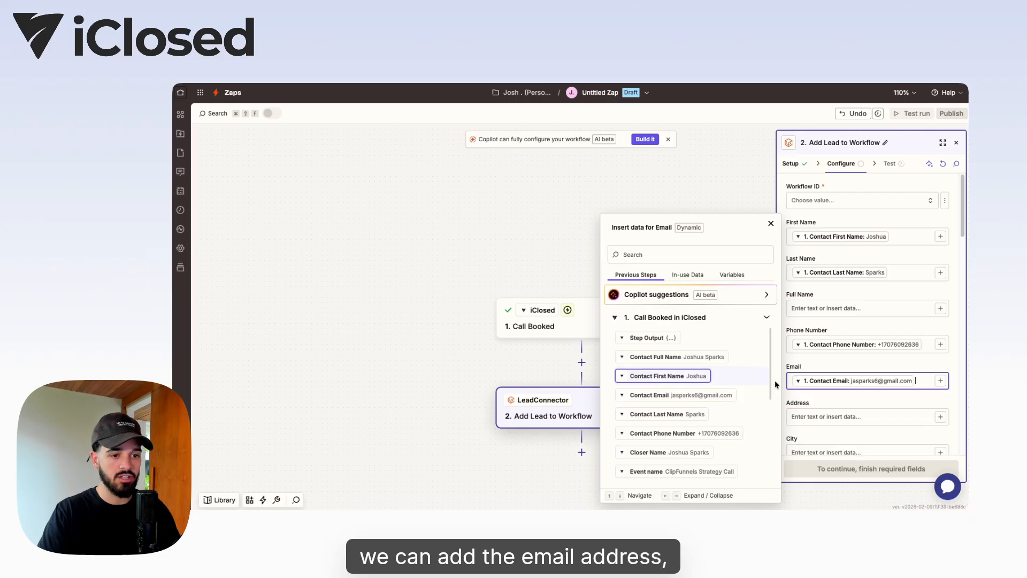
pyautogui.click(770, 223)
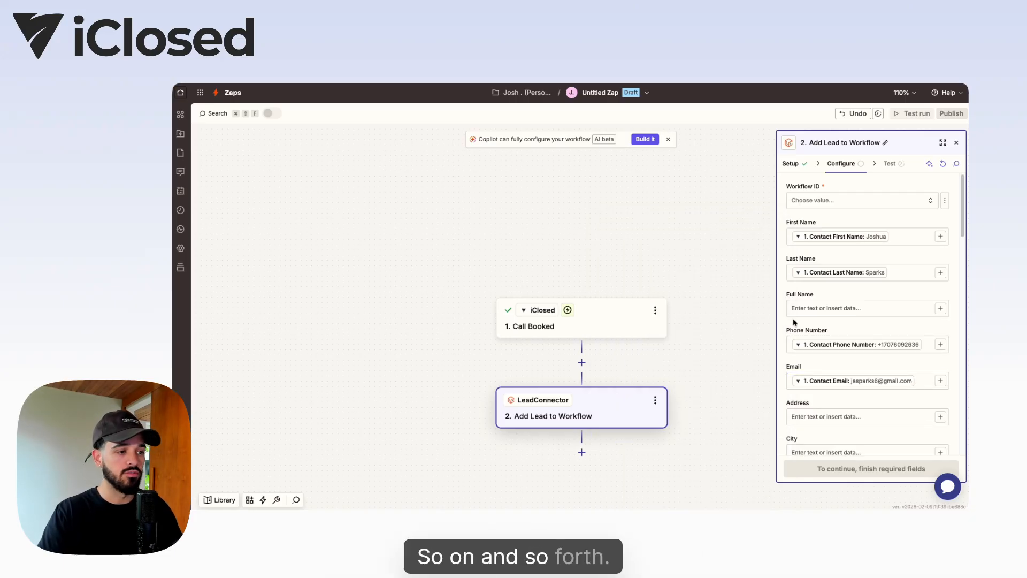
pyautogui.scroll(-2, 854, 355)
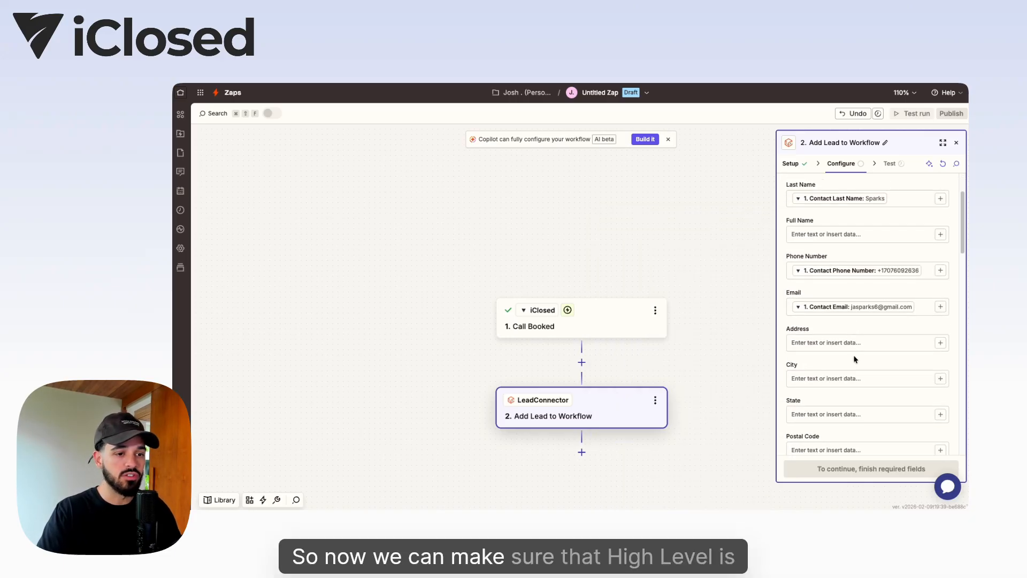
pyautogui.scroll(-2, 853, 357)
pyautogui.scroll(-3, 835, 329)
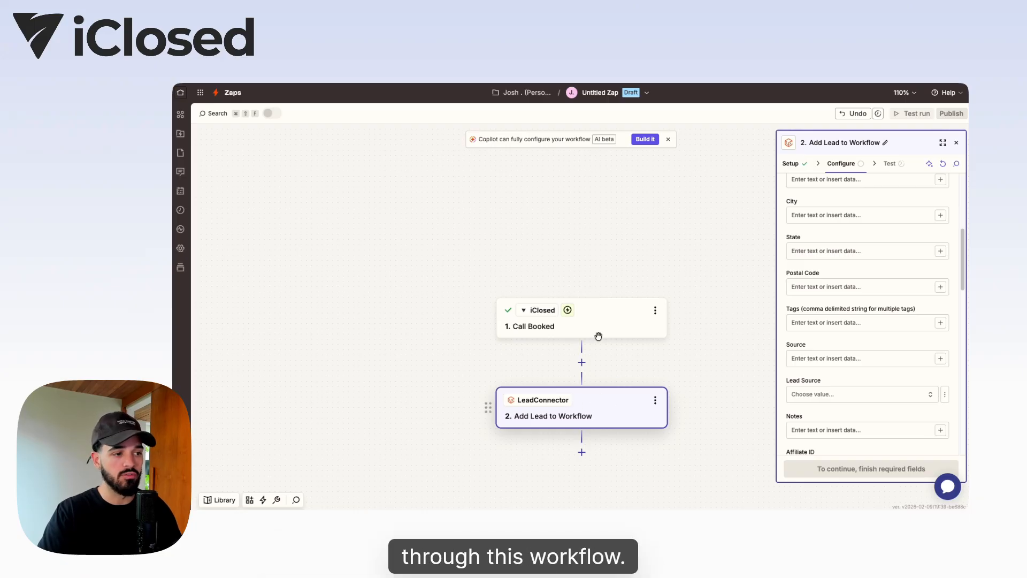
# - Change the iClosed trigger event to Contact Updated
pyautogui.click(633, 316)
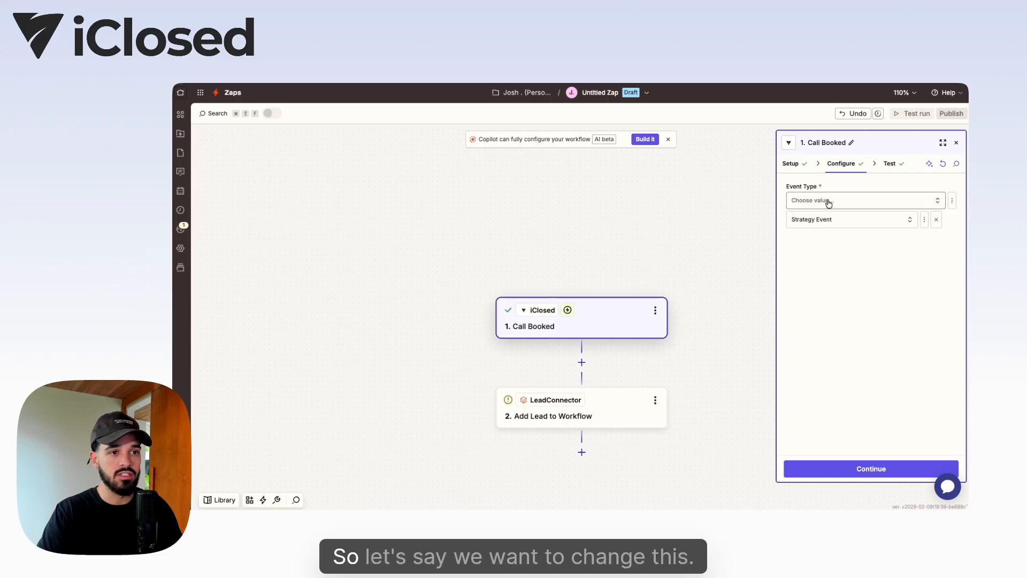
pyautogui.click(791, 164)
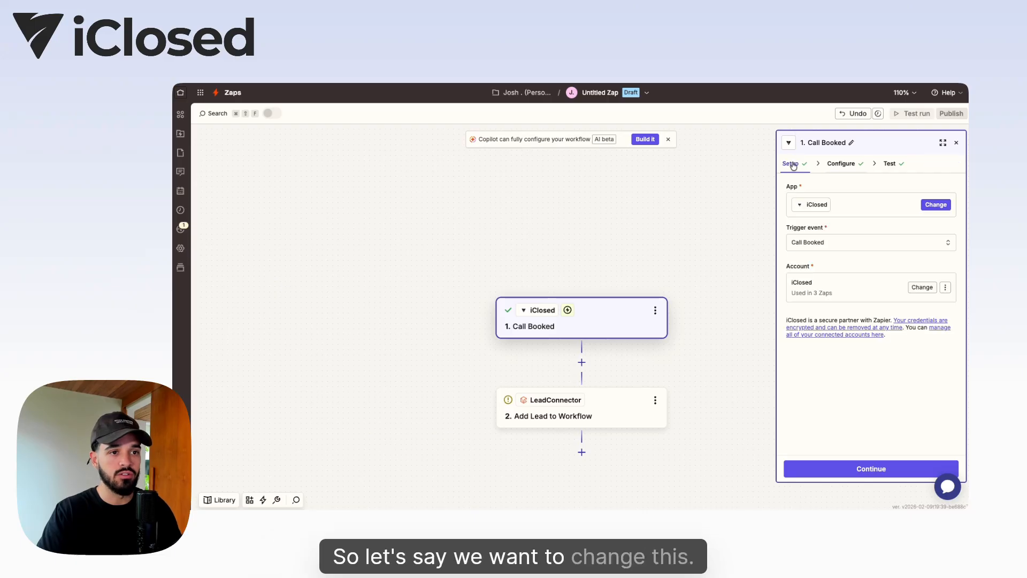
pyautogui.click(833, 243)
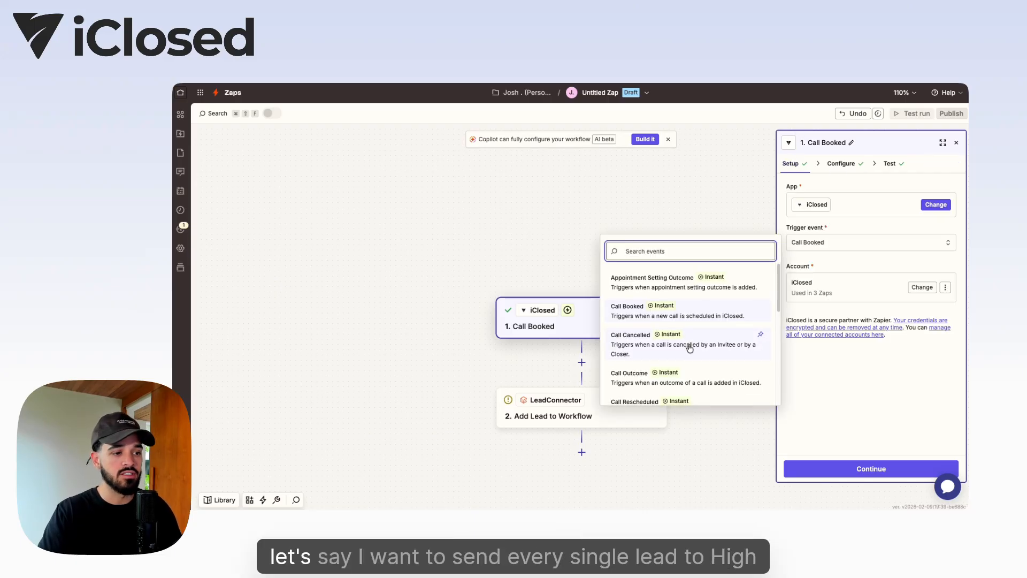
pyautogui.scroll(-5, 668, 326)
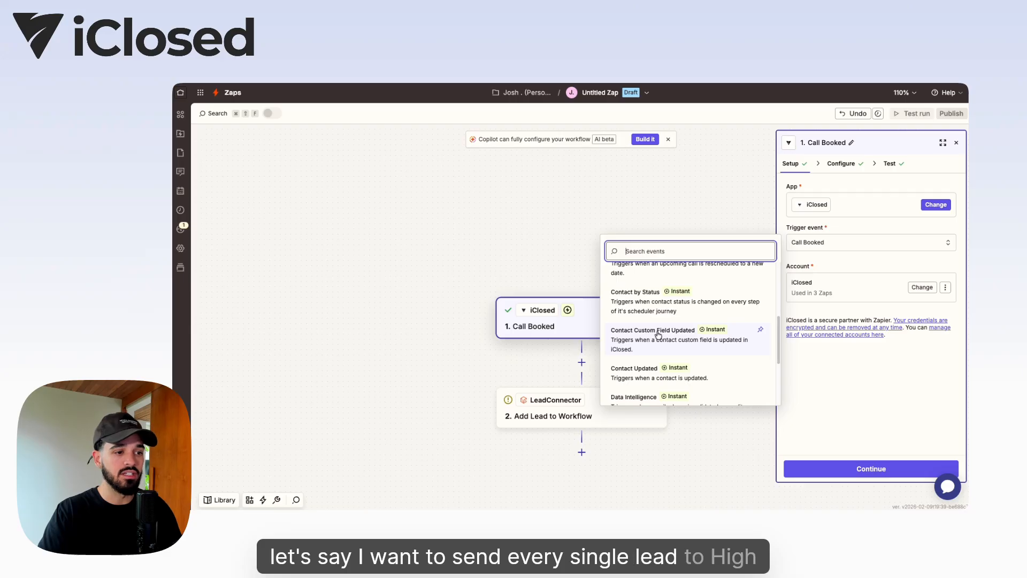
pyautogui.scroll(-1, 656, 338)
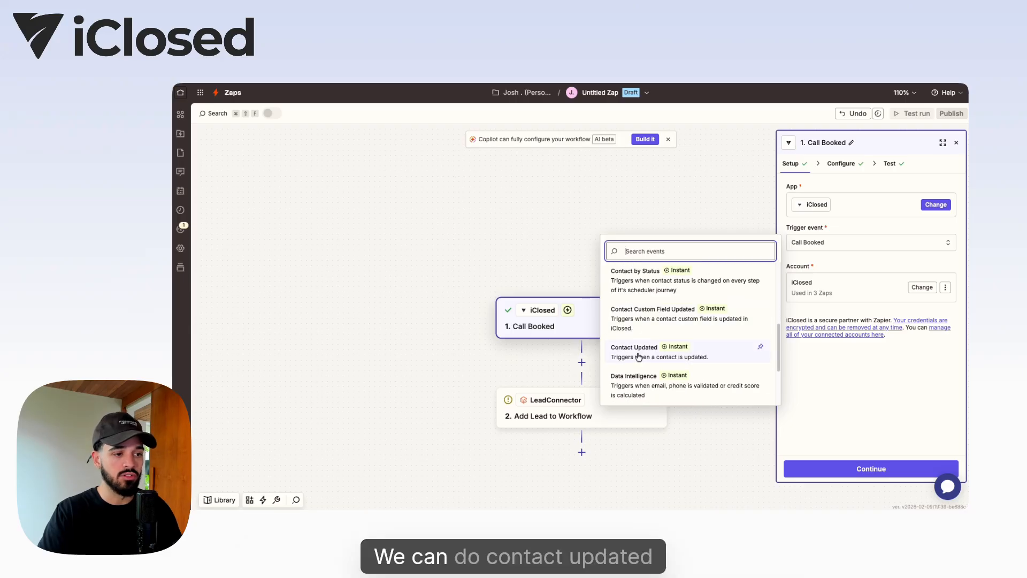
pyautogui.click(639, 357)
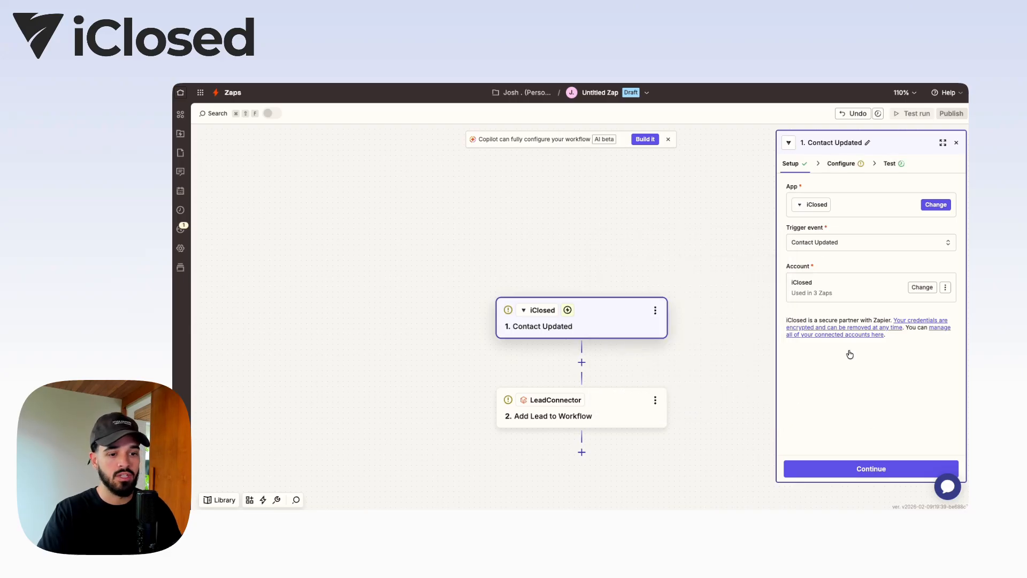
# - Set the Contact Updated step's trigger field to Email and complete its configuration
pyautogui.click(810, 468)
pyautogui.click(812, 201)
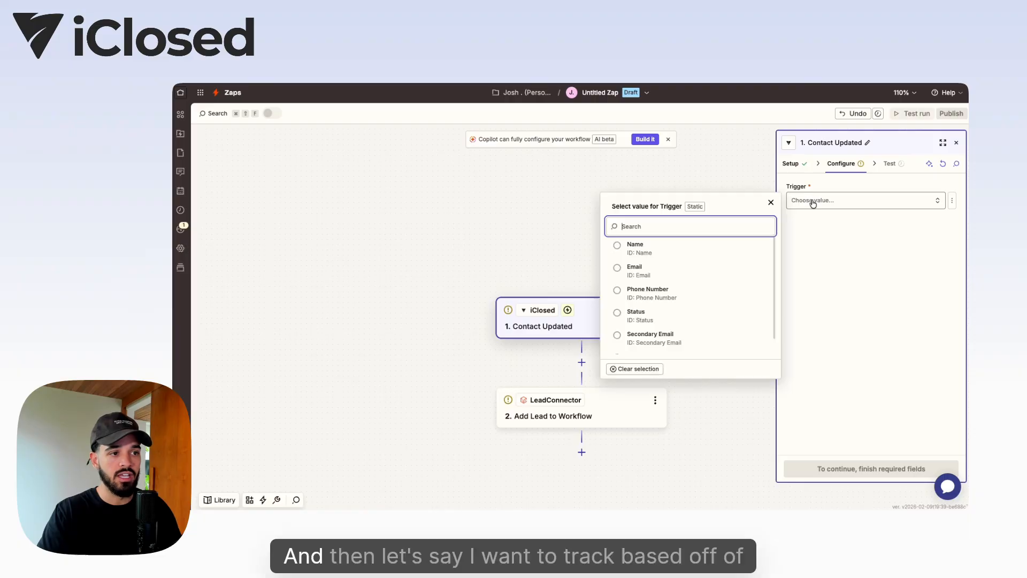
pyautogui.click(657, 271)
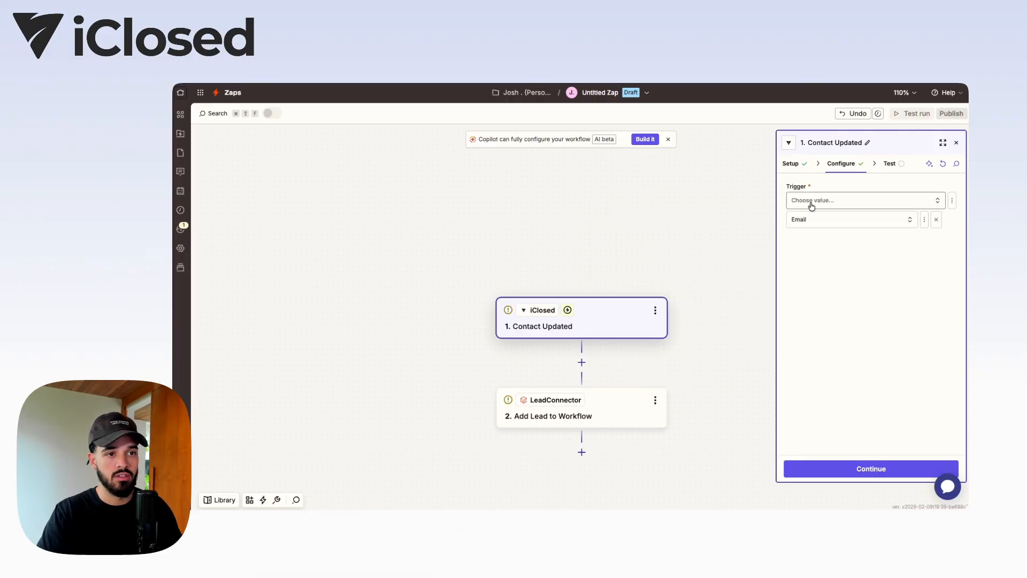
pyautogui.click(851, 468)
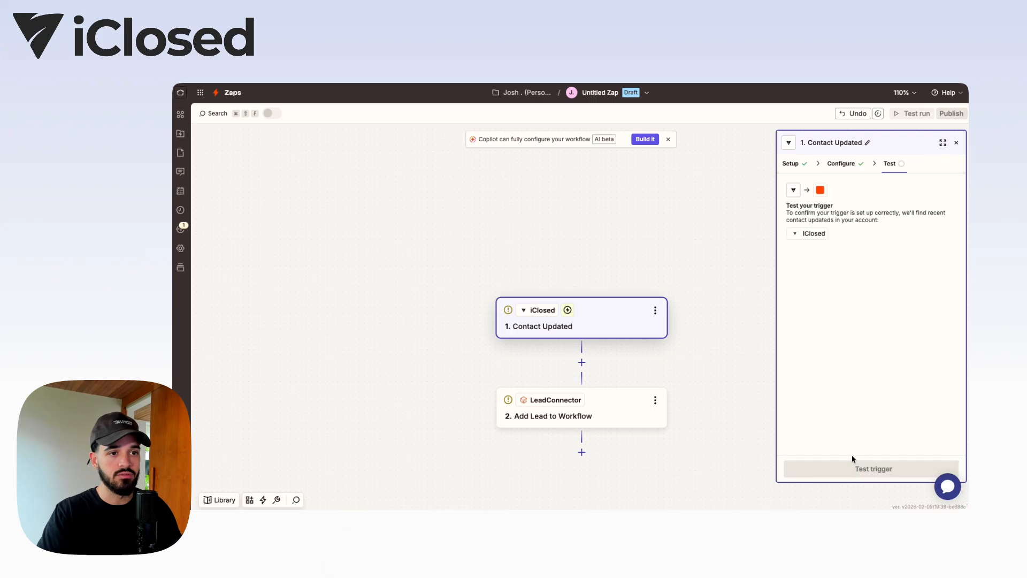
# - Test the Contact Updated trigger, preview the Contact Updated A record and continue with it
pyautogui.click(872, 469)
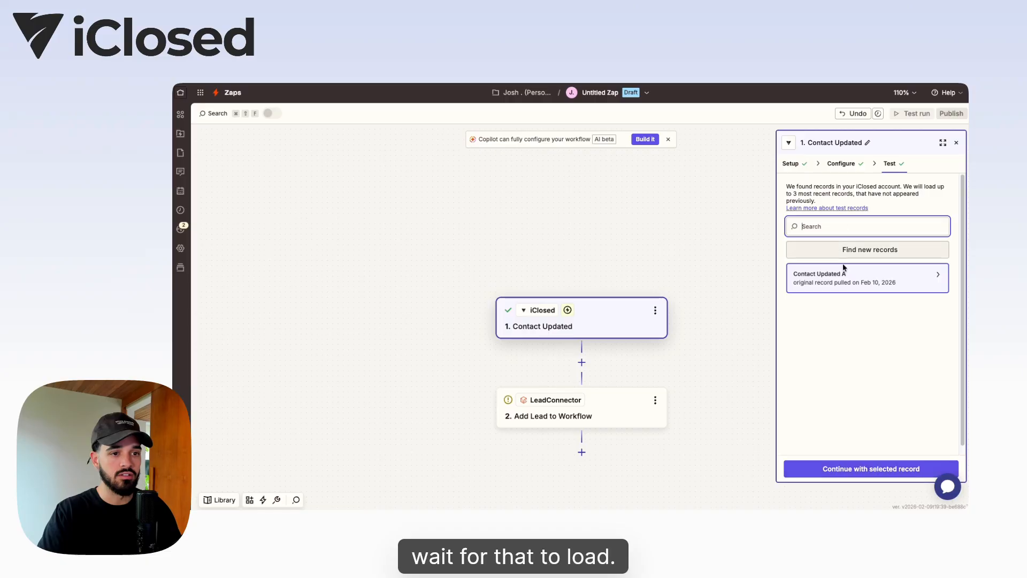
pyautogui.moveTo(847, 286)
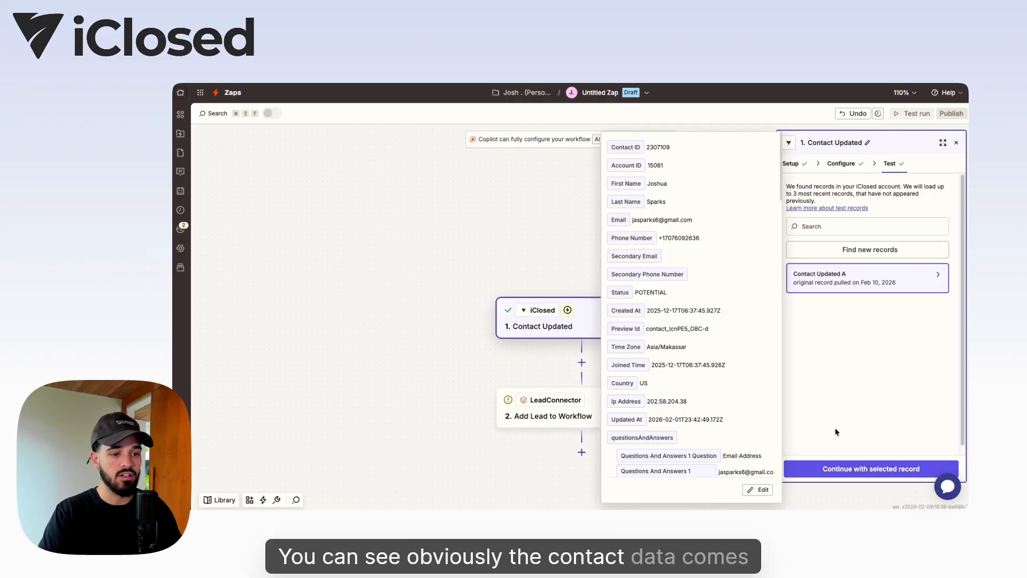
pyautogui.click(844, 468)
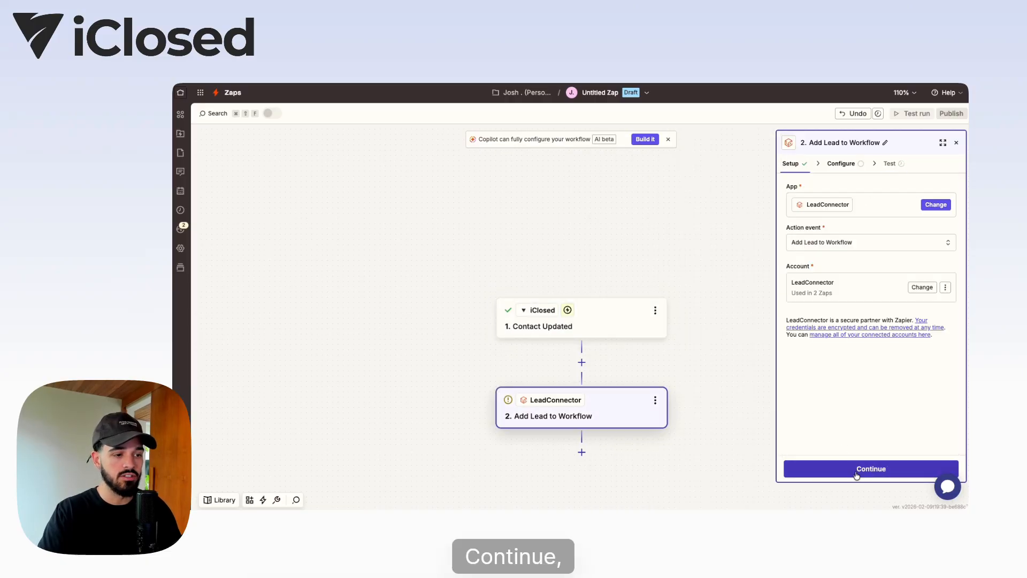
# - Remap First Name and Last Name in the Add Lead to Workflow step to the matching Contact Updated fields
pyautogui.click(856, 470)
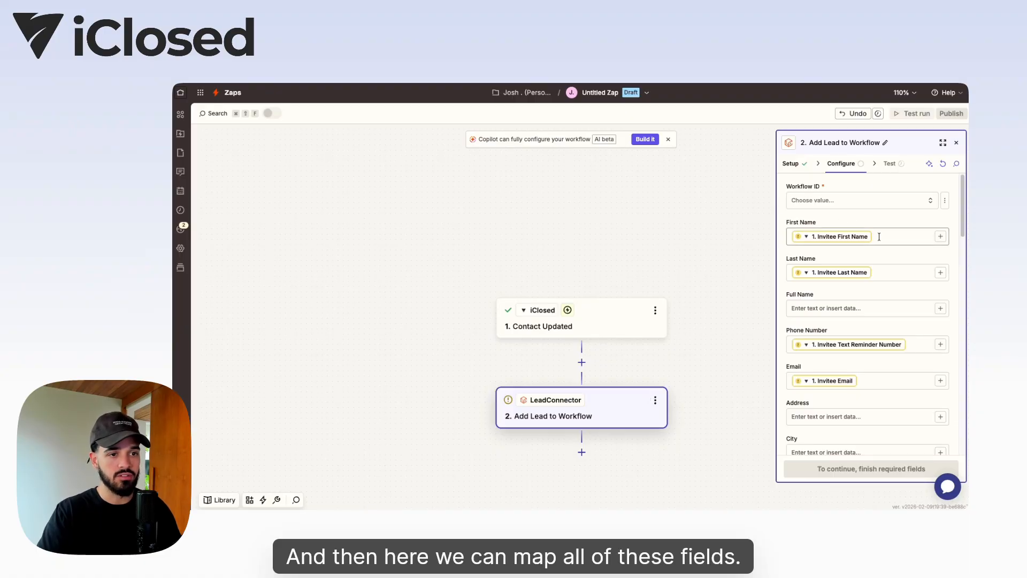
pyautogui.click(879, 237)
pyautogui.press('BackSpace')
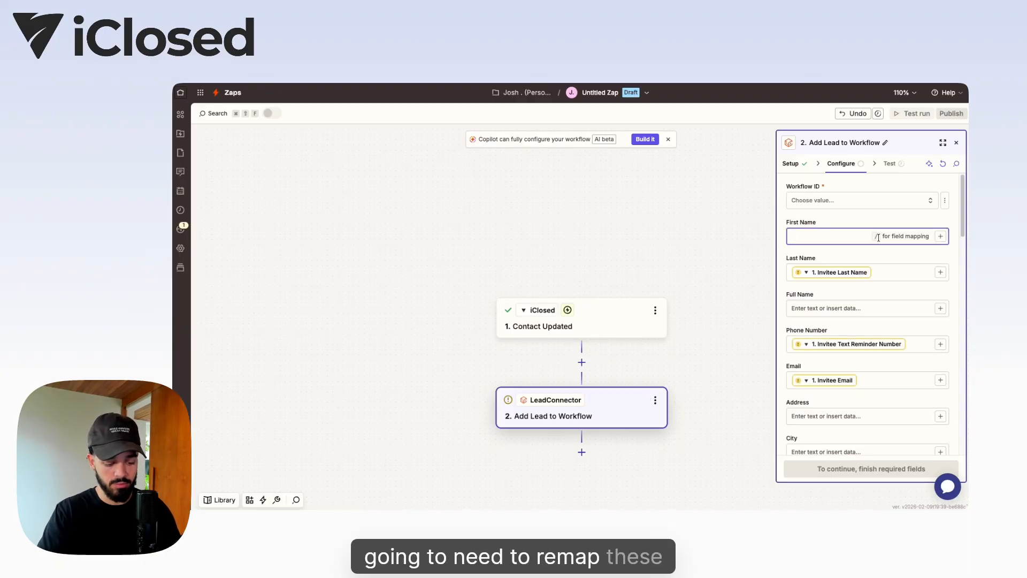
pyautogui.write('/')
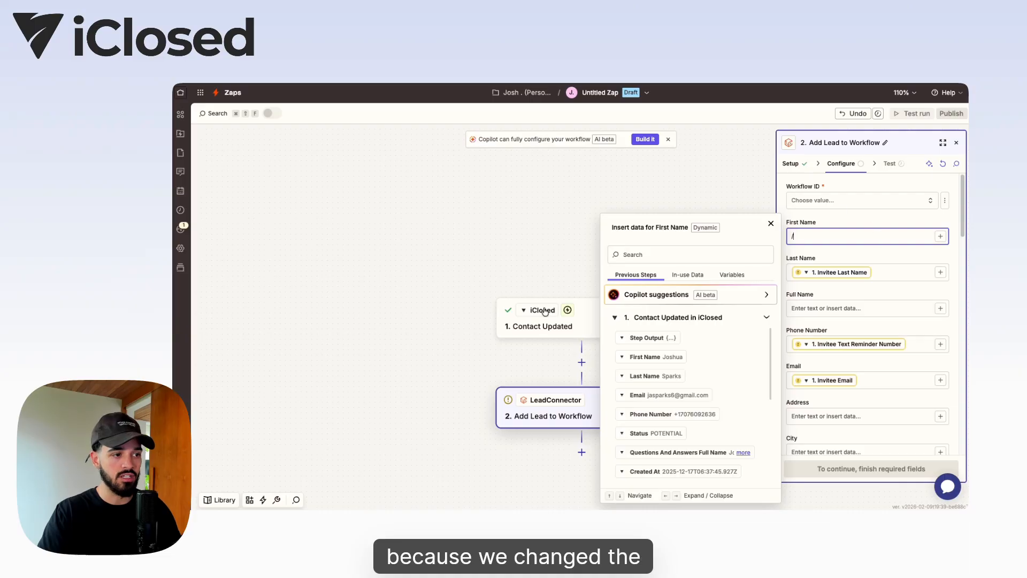
pyautogui.click(639, 363)
pyautogui.click(879, 273)
pyautogui.press('BackSpace')
pyautogui.write('/')
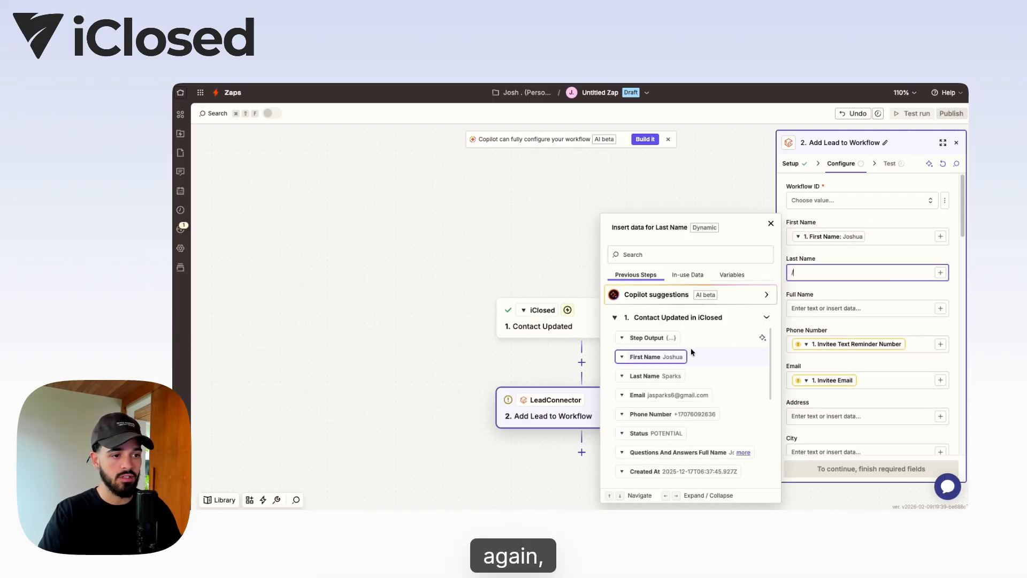
pyautogui.click(654, 376)
# - Remap the workflow step's Phone Number and Email to the Phone Number and Email from Contact Updated
pyautogui.click(912, 345)
pyautogui.press('BackSpace')
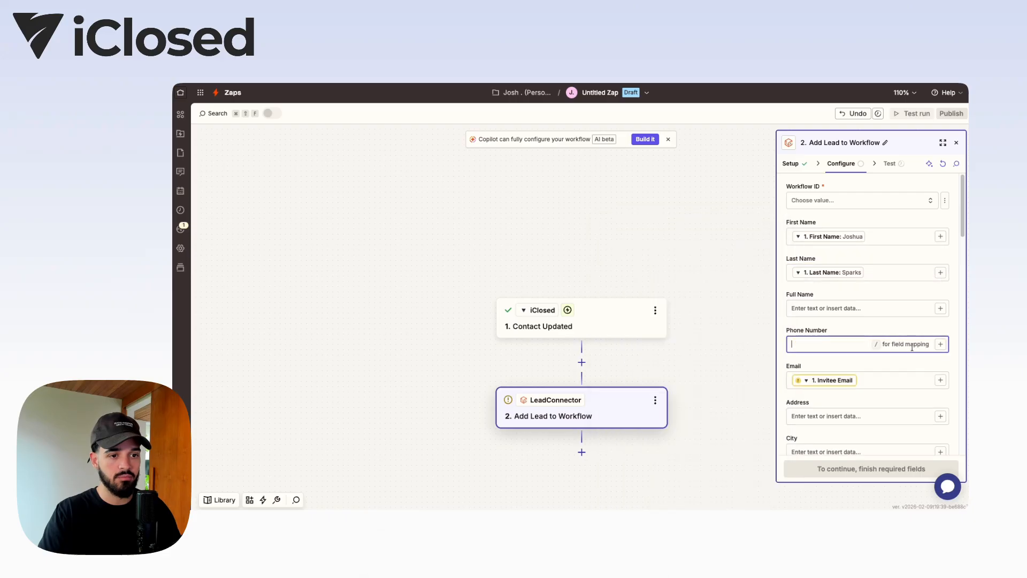
pyautogui.write('/')
pyautogui.click(654, 414)
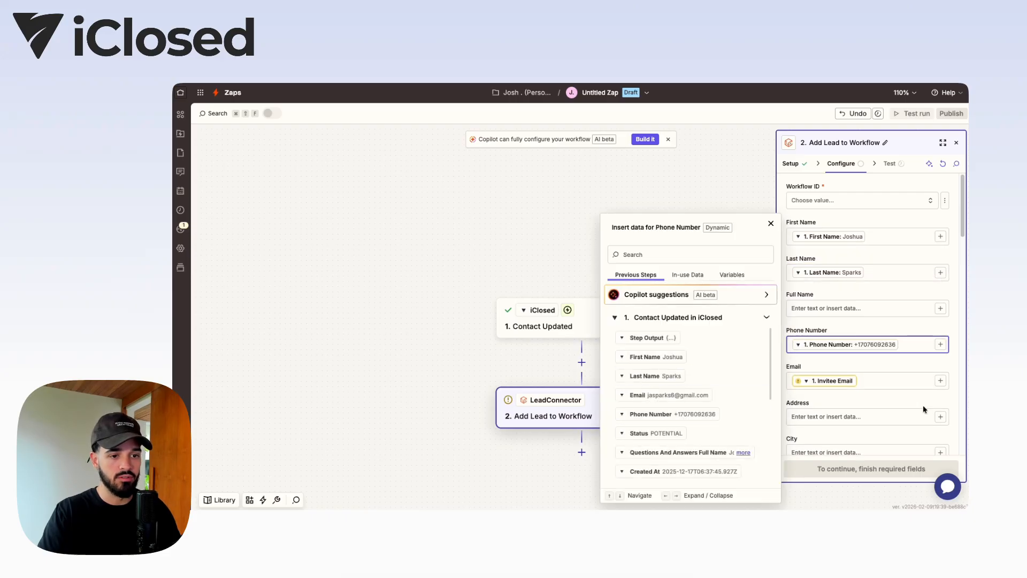
pyautogui.click(911, 380)
pyautogui.press('BackSpace')
pyautogui.write('/')
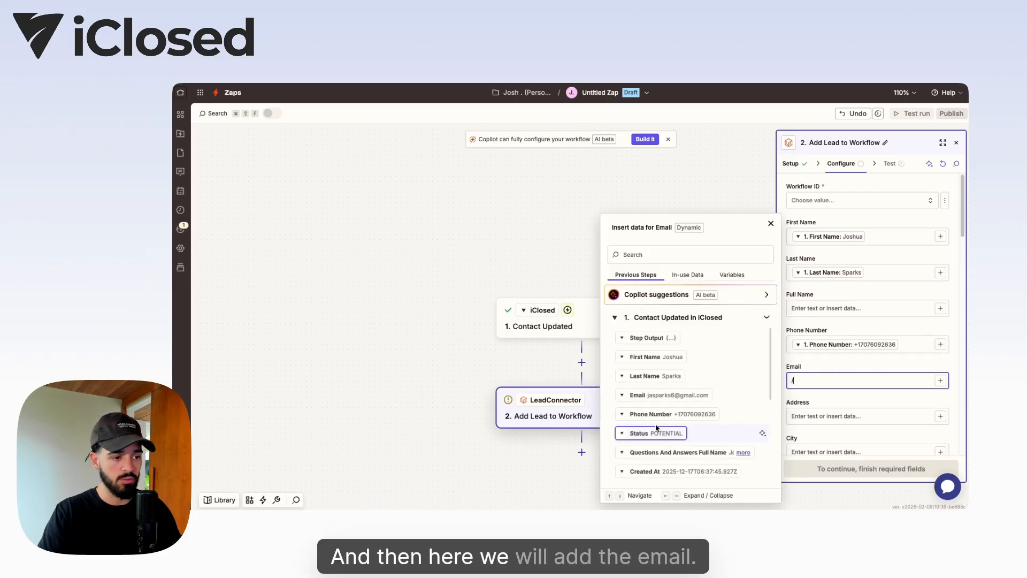
pyautogui.click(649, 395)
pyautogui.click(771, 223)
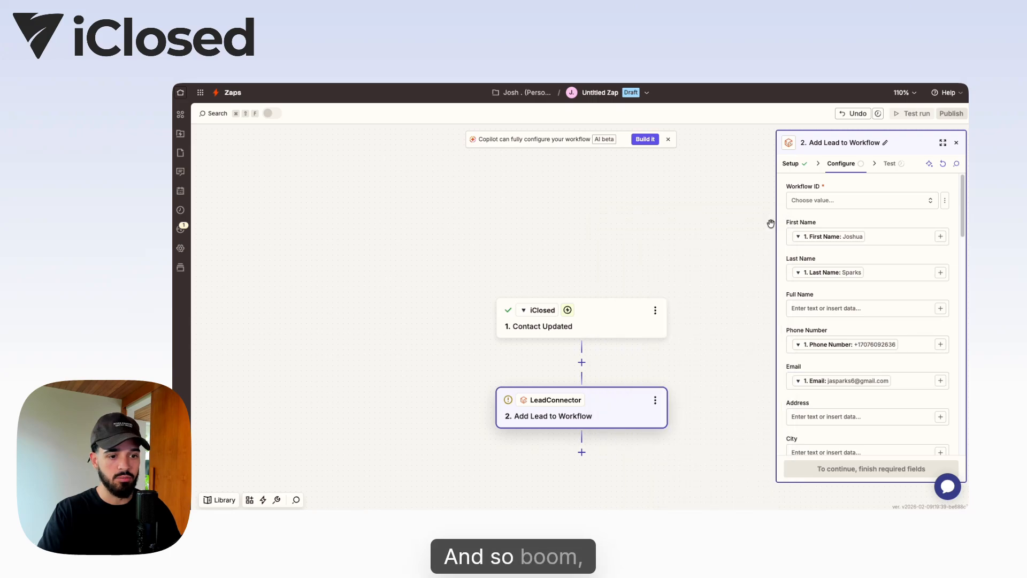
pyautogui.scroll(-1, 816, 412)
pyautogui.scroll(1, 818, 320)
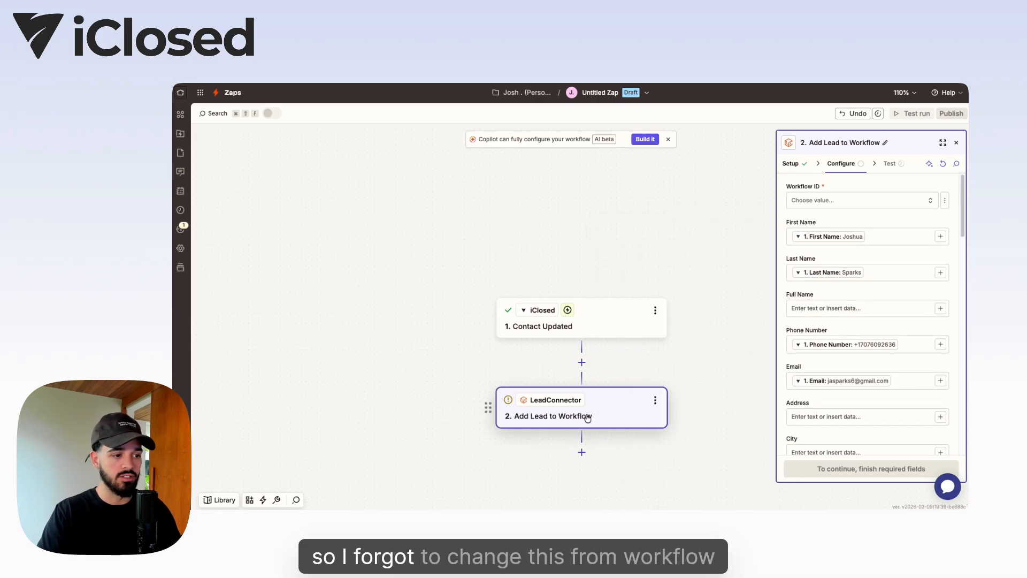
# - Change the LeadConnector action event to Add/Update Contact and continue to its configuration
pyautogui.click(790, 163)
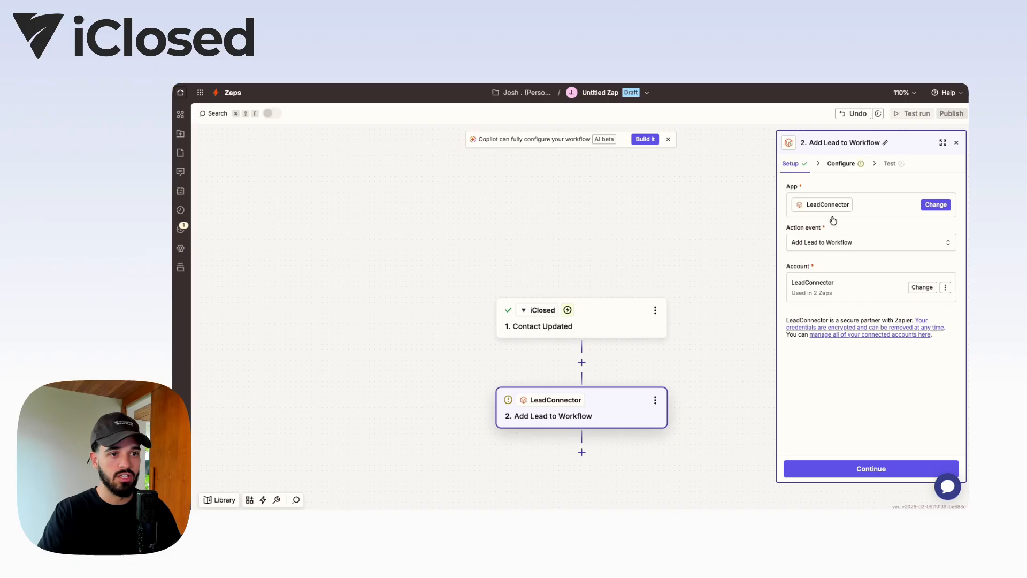
pyautogui.click(832, 242)
pyautogui.click(665, 349)
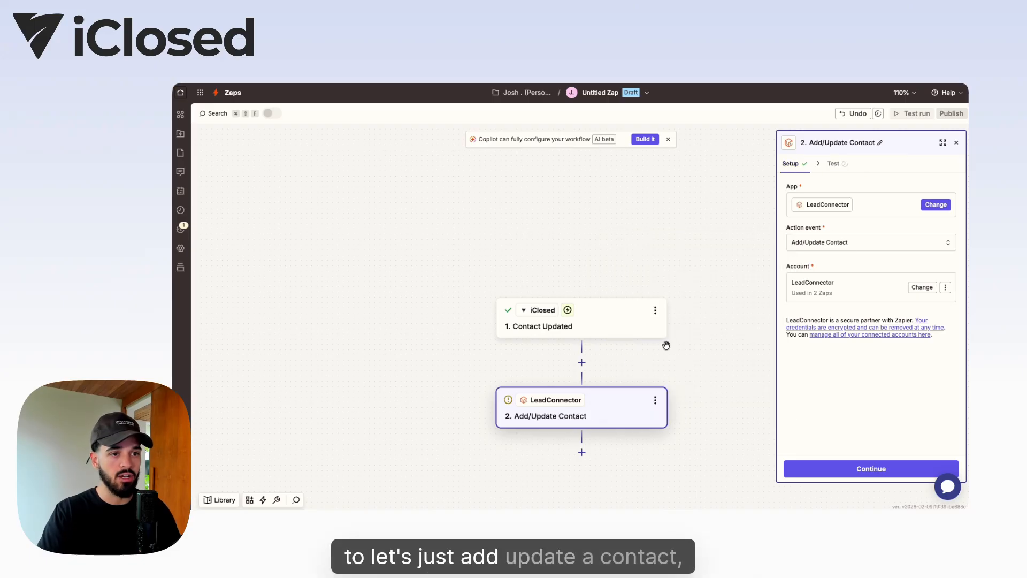
pyautogui.click(868, 467)
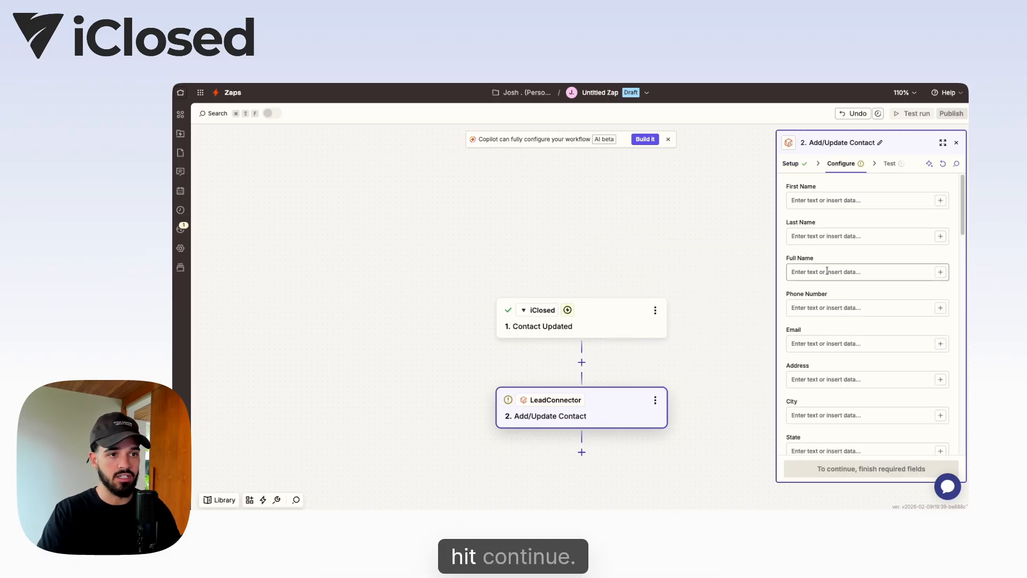
# - Map First Name and Last Name in the Add/Update Contact step to the same fields from Contact Updated
pyautogui.click(806, 201)
pyautogui.write('/')
pyautogui.click(658, 335)
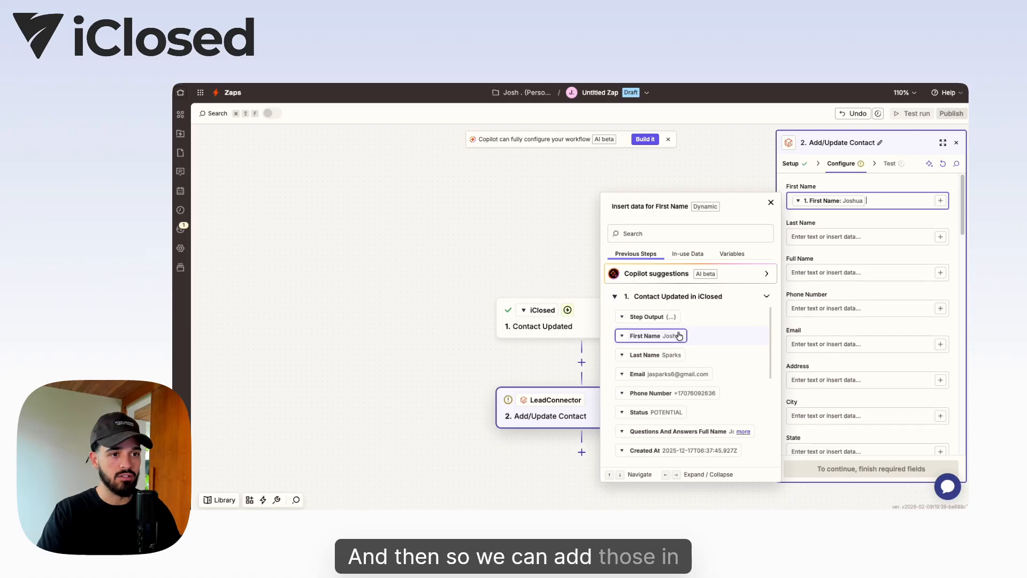
pyautogui.press('Tab')
pyautogui.write('/')
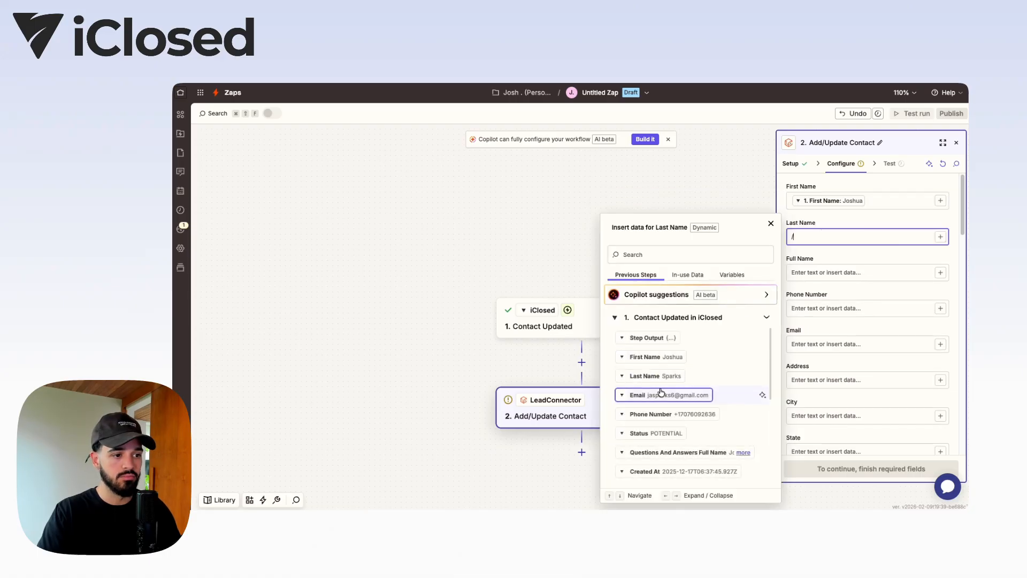
pyautogui.click(655, 376)
# - Enter / in Full Name, and map Phone Number and Email to the matching Contact Updated fields
pyautogui.click(807, 278)
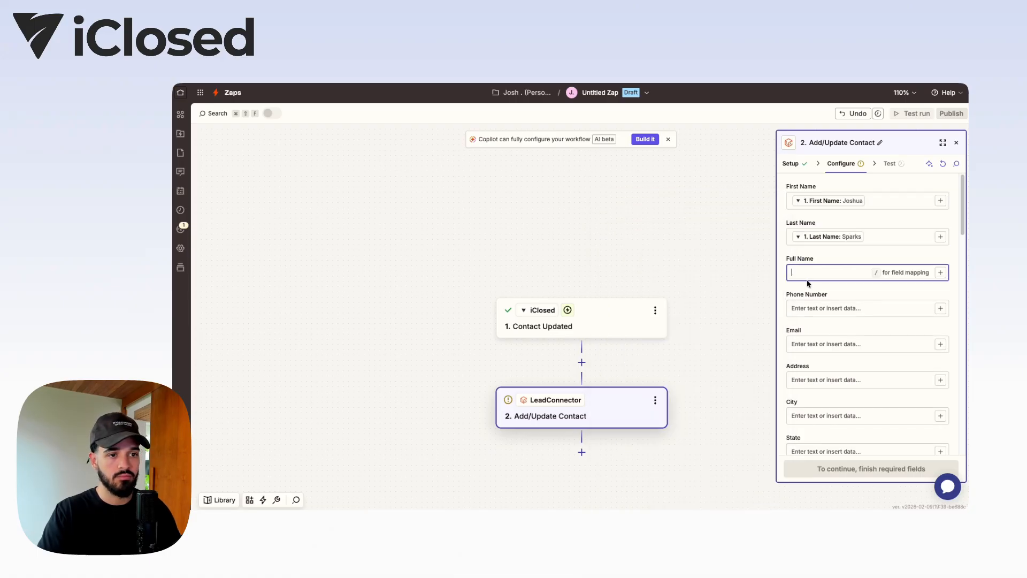
pyautogui.write('/')
pyautogui.click(811, 309)
pyautogui.write('/')
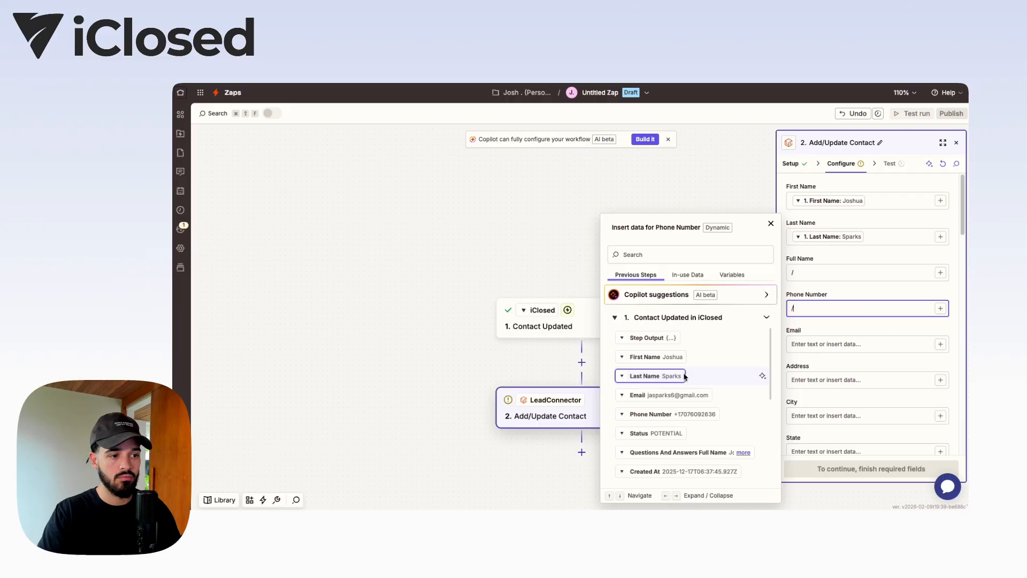
pyautogui.click(664, 414)
pyautogui.click(805, 345)
pyautogui.write('/')
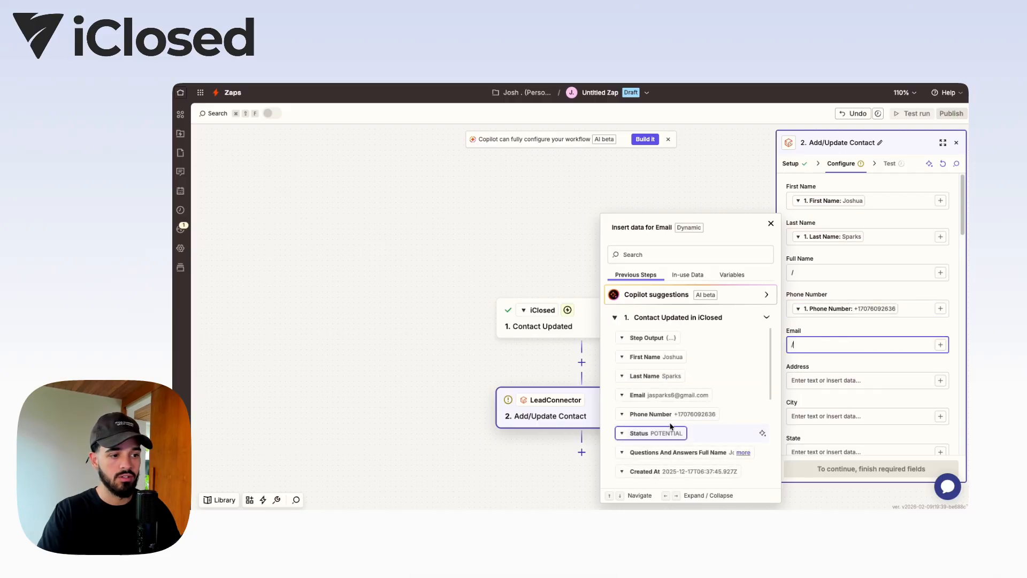
pyautogui.click(663, 396)
pyautogui.click(675, 162)
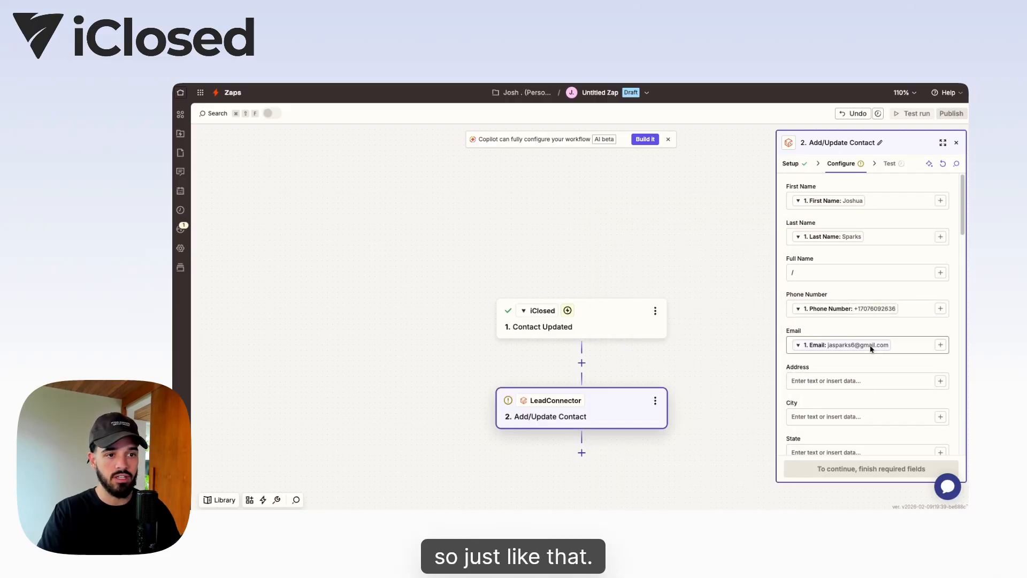
# - Set Mark as Lead to True and proceed to testing the Add/Update Contact step
pyautogui.scroll(-2, 870, 344)
pyautogui.scroll(-6, 870, 343)
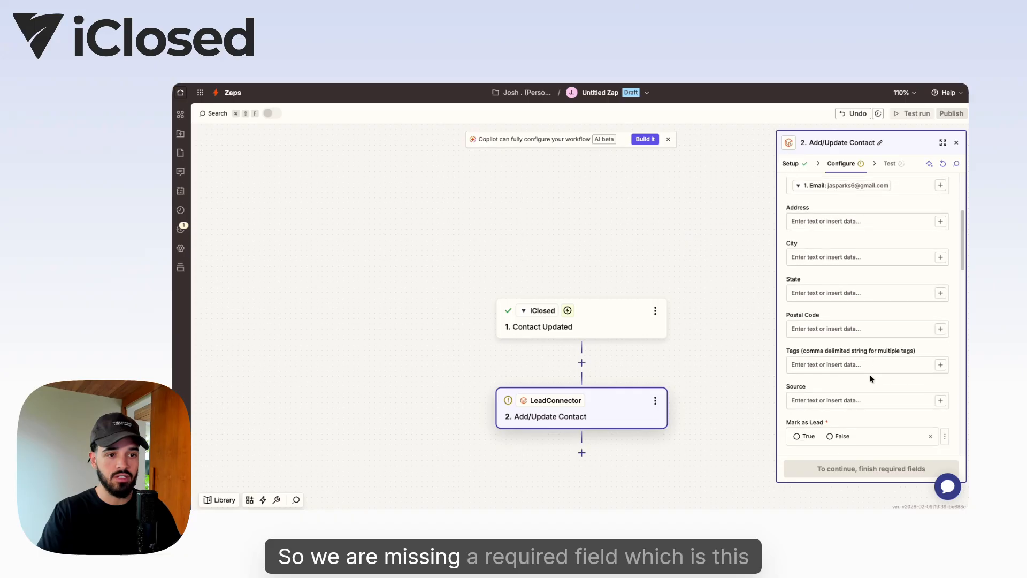
pyautogui.click(797, 381)
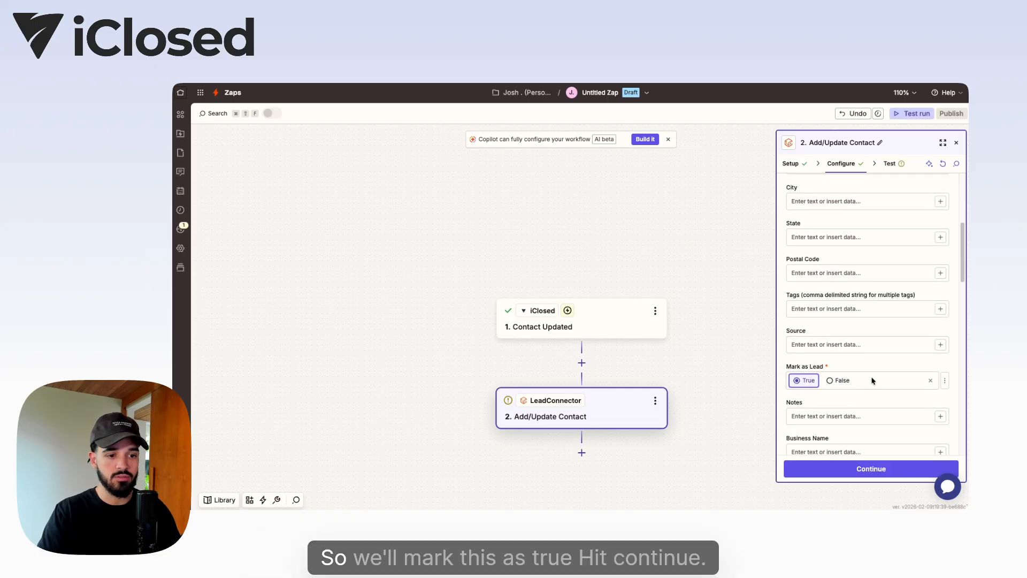
pyautogui.scroll(-8, 890, 405)
pyautogui.click(878, 469)
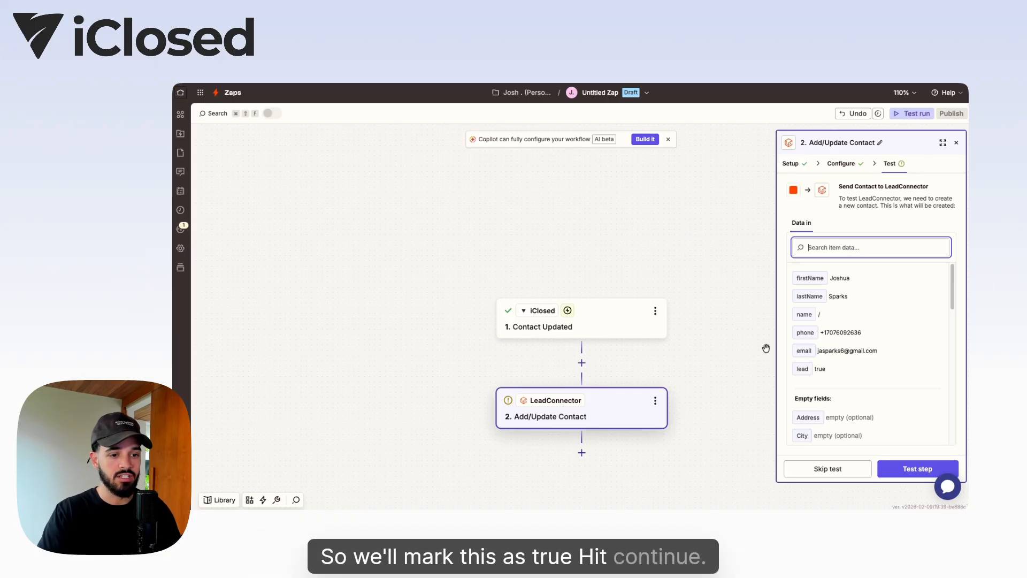
pyautogui.click(911, 469)
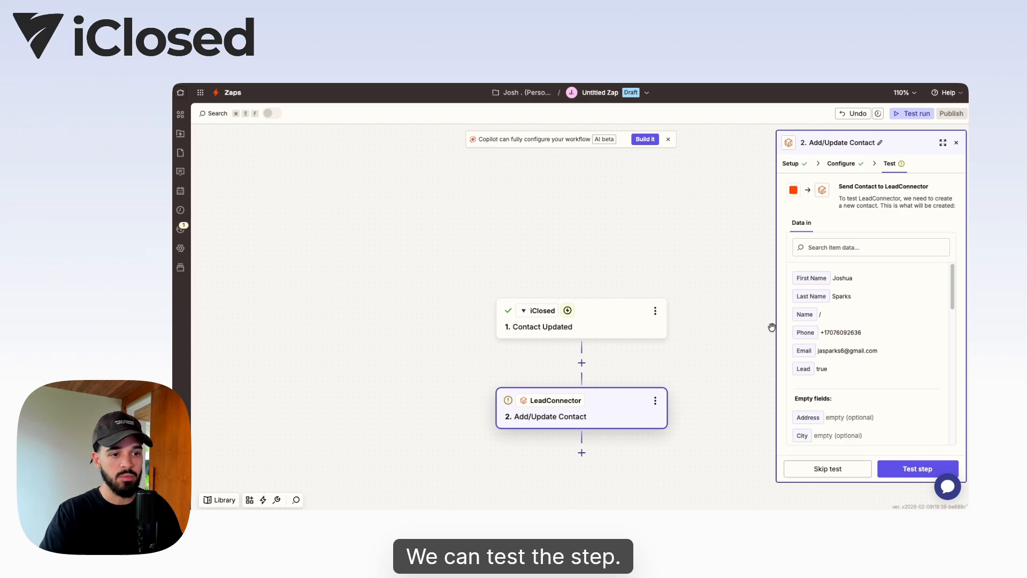
pyautogui.scroll(-3, 759, 332)
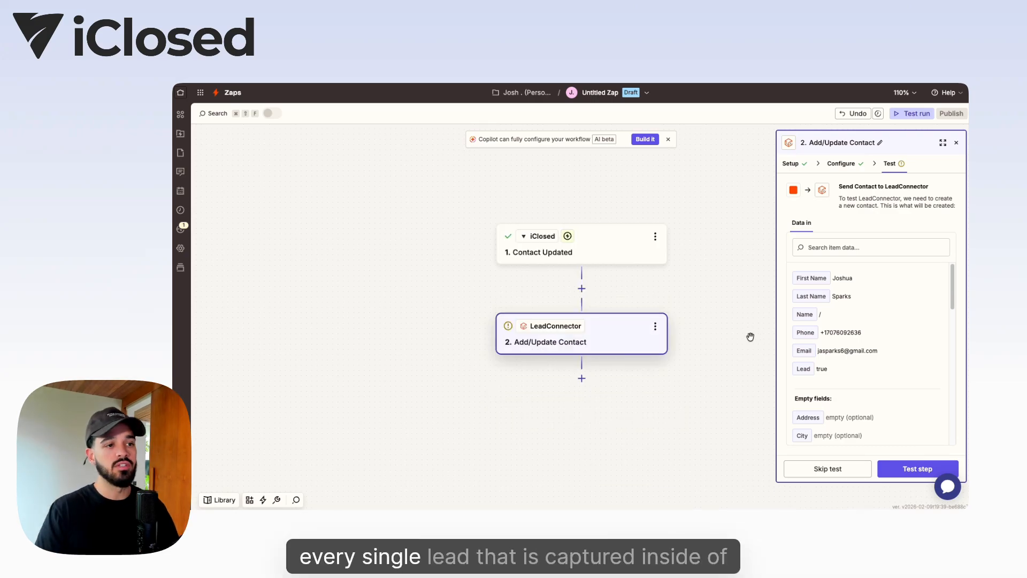